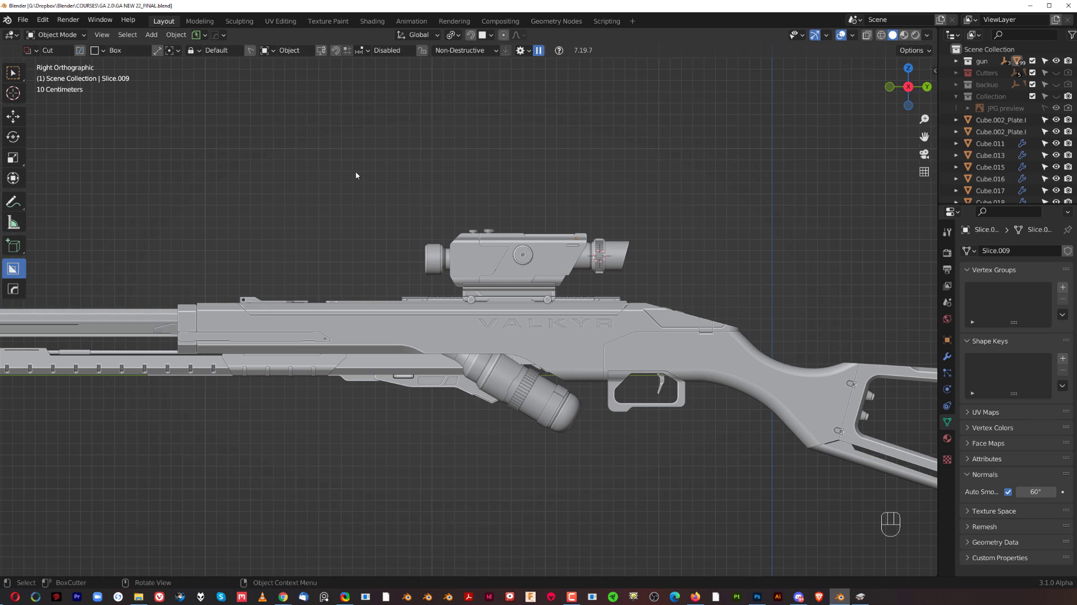
Orbit the rifle to an angled view and back to a side-on perspective view
{"action": "scroll", "coordinate": [387, 222], "scroll_direction": "down", "scroll_amount": 3}
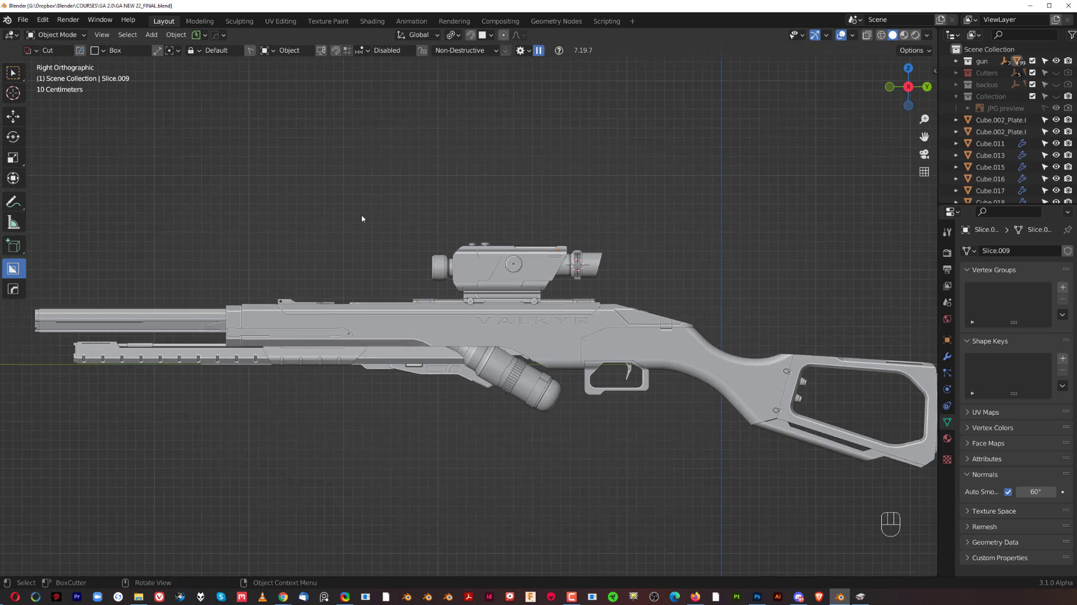
{"action": "middle_click_drag", "start_coordinate": [361, 219], "coordinate": [429, 220]}
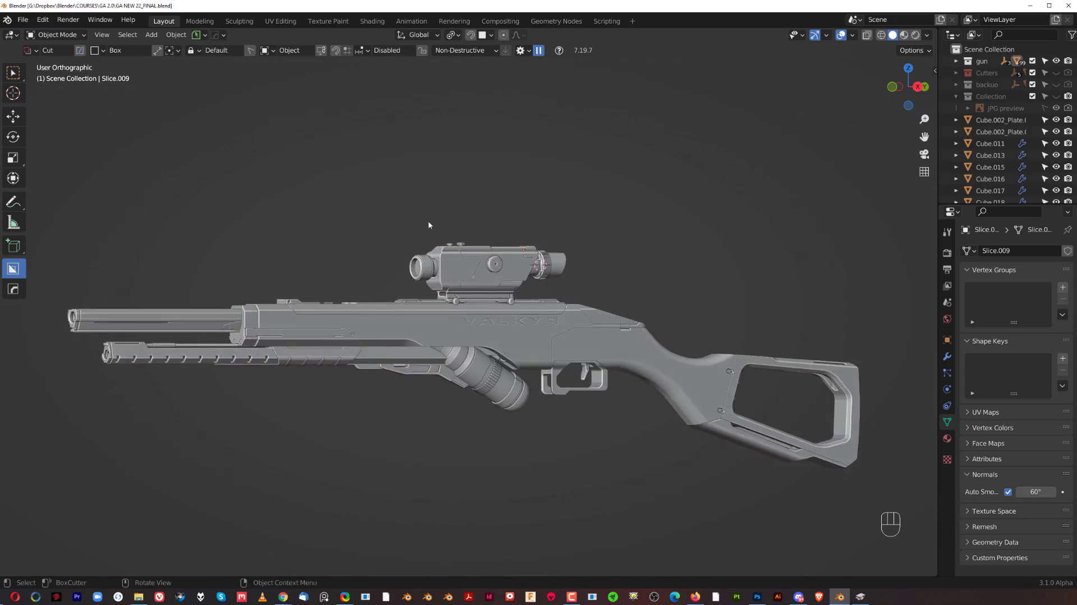
{"action": "scroll", "coordinate": [653, 254], "scroll_direction": "up", "scroll_amount": 3}
{"action": "middle_click_drag", "start_coordinate": [653, 254], "coordinate": [483, 214], "text": "shift"}
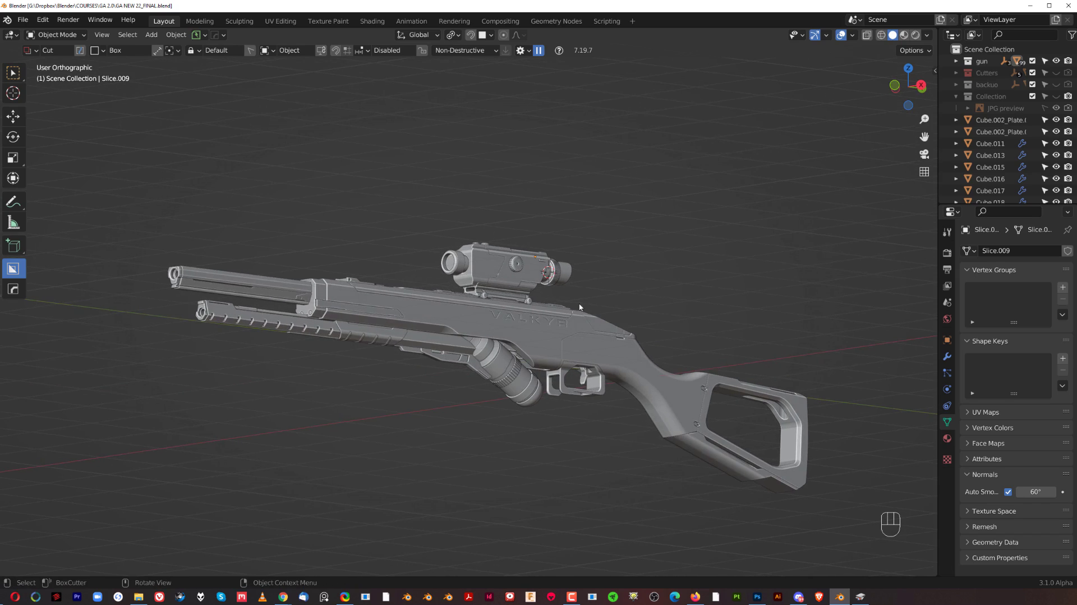
{"action": "middle_click_drag", "start_coordinate": [580, 307], "coordinate": [558, 330]}
{"action": "key", "text": "KP_5"}
{"action": "key", "text": "KP_5"}
{"action": "scroll", "coordinate": [558, 330], "scroll_direction": "up", "scroll_amount": 1}
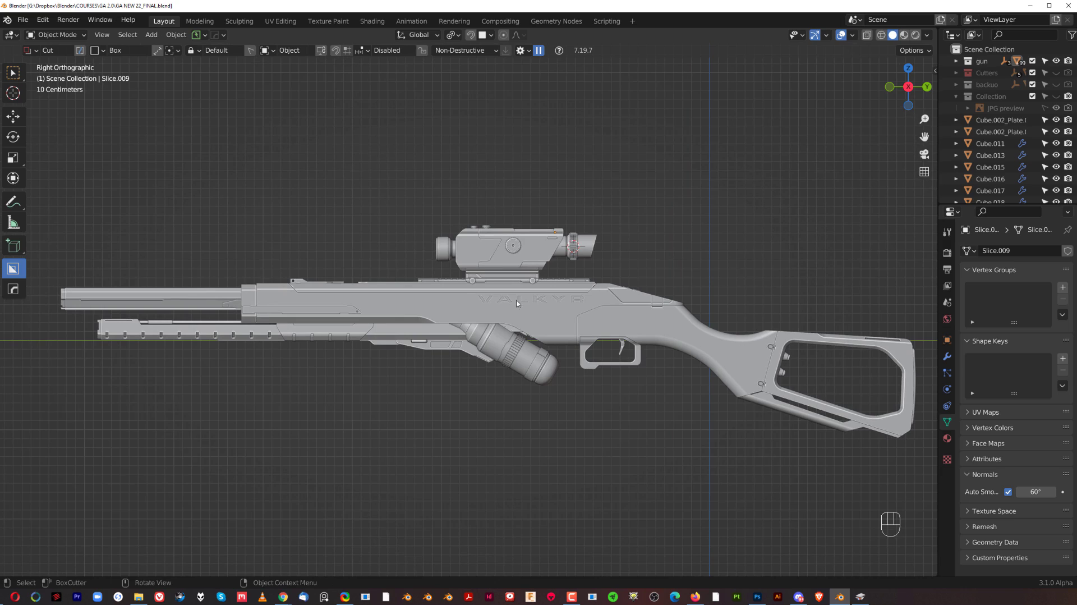
{"action": "key", "text": "shift"}
Enable Scene Statistics in the status bar, then return to the Right view
{"action": "right_click", "coordinate": [944, 580]}
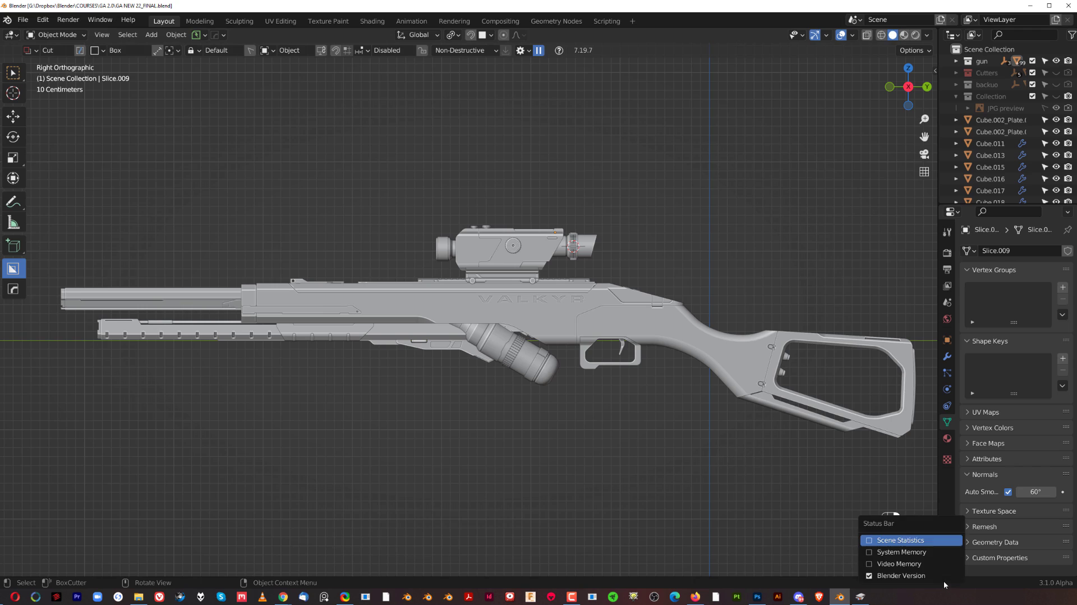
{"action": "left_click", "coordinate": [918, 541]}
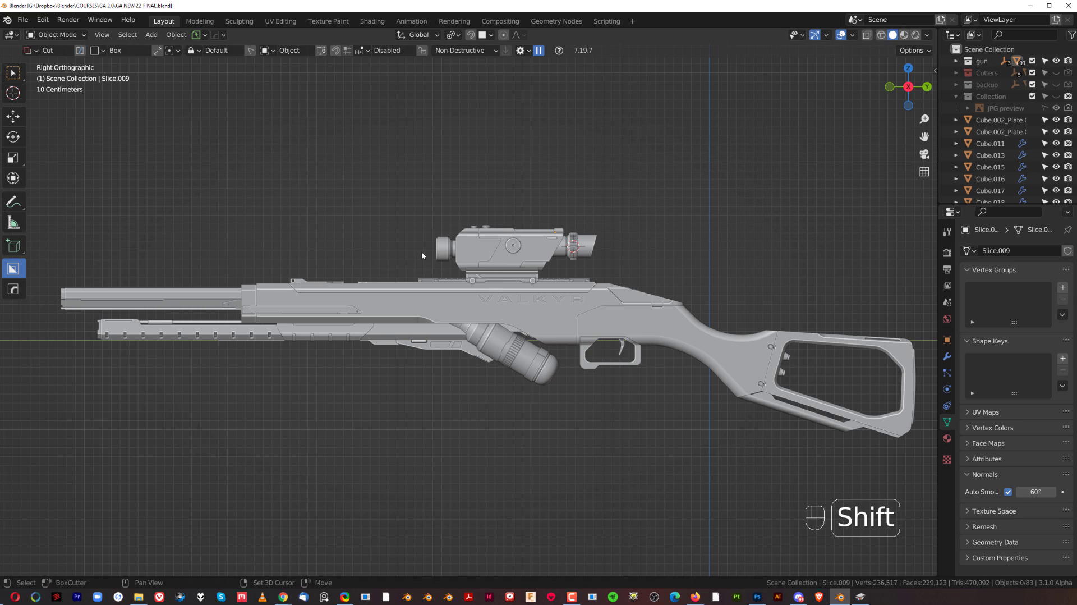
{"action": "middle_click_drag", "start_coordinate": [422, 249], "coordinate": [489, 260]}
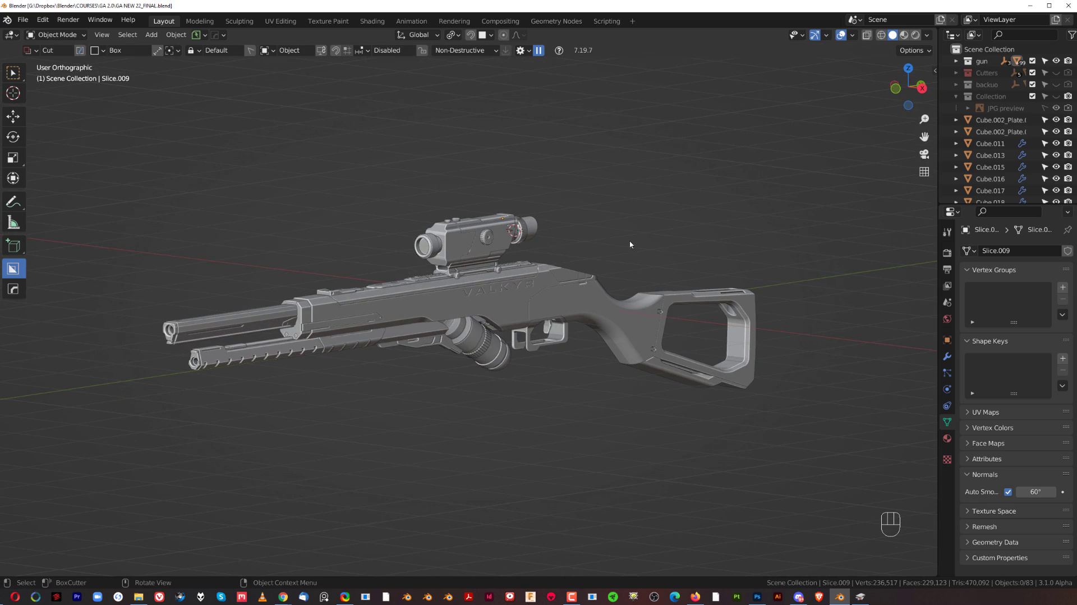
{"action": "key", "text": "KP_3"}
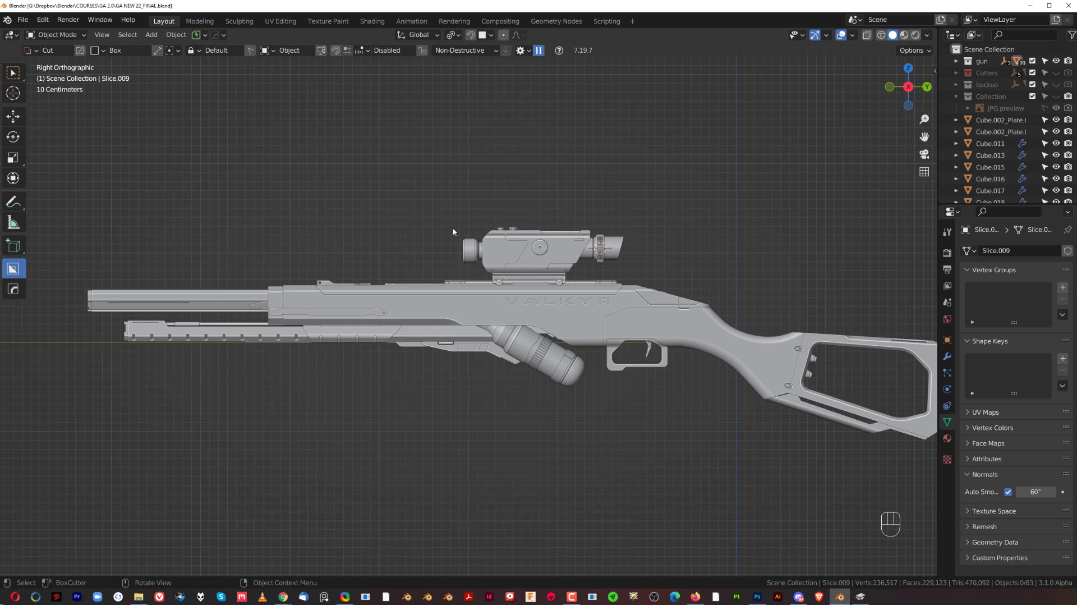
Orbit, pan and zoom from the Right view in toward the rifle's stock
{"action": "middle_click_drag", "start_coordinate": [471, 245], "coordinate": [516, 253]}
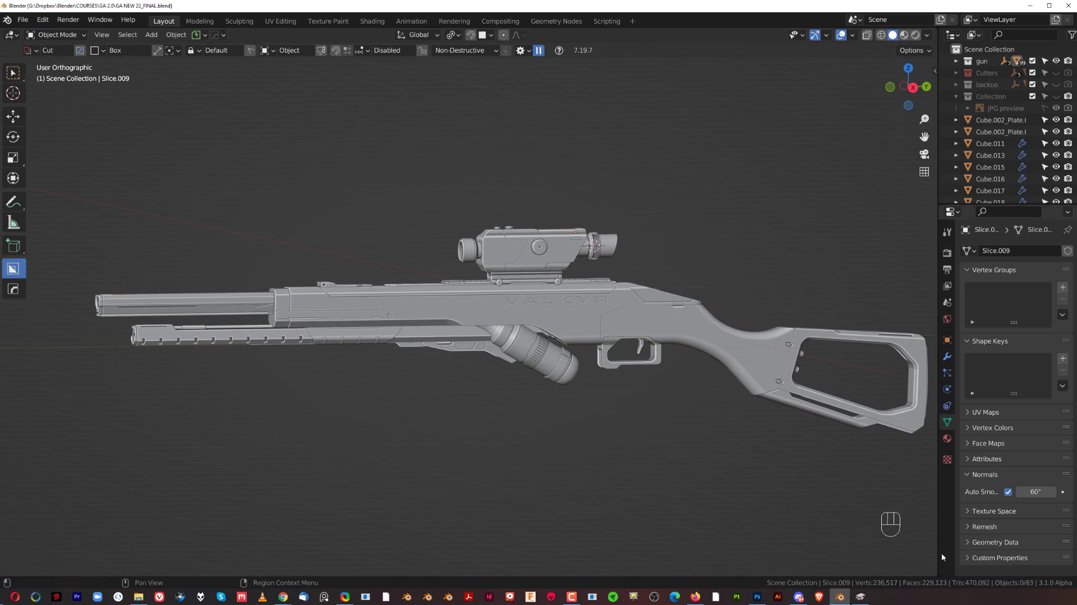
{"action": "key", "text": "KP_3"}
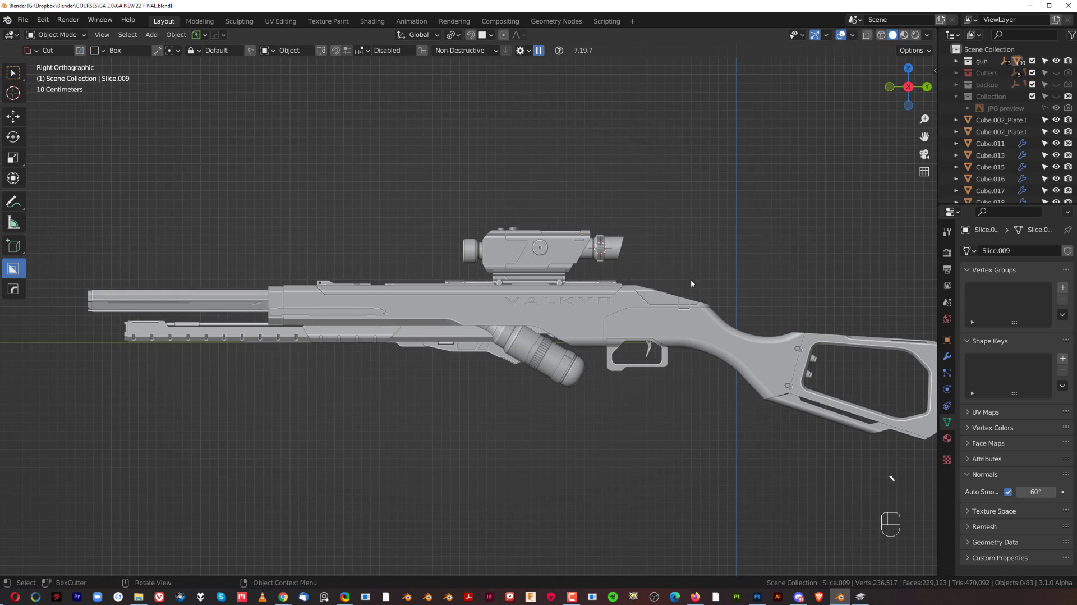
{"action": "middle_click_drag", "start_coordinate": [691, 278], "coordinate": [570, 265], "text": "shift"}
{"action": "middle_click_drag", "start_coordinate": [423, 296], "coordinate": [497, 265]}
{"action": "key", "text": "KP_5"}
{"action": "middle_click_drag", "start_coordinate": [569, 296], "coordinate": [507, 240], "text": "shift"}
{"action": "scroll", "coordinate": [531, 289], "scroll_direction": "up", "scroll_amount": 3}
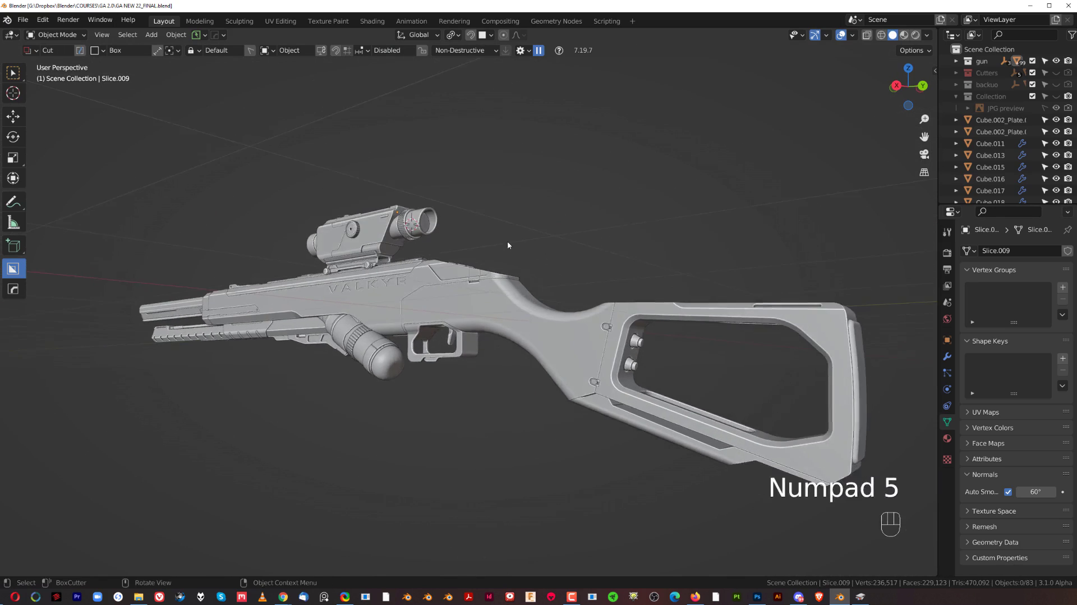
{"action": "scroll", "coordinate": [477, 281], "scroll_direction": "up", "scroll_amount": 3}
Select the stock object Box, then the Box_Piece.002 part close up
{"action": "middle_click_drag", "start_coordinate": [477, 280], "coordinate": [401, 302], "text": "shift"}
{"action": "scroll", "coordinate": [465, 292], "scroll_direction": "up", "scroll_amount": 2}
{"action": "left_click", "coordinate": [460, 295]}
{"action": "scroll", "coordinate": [457, 322], "scroll_direction": "up", "scroll_amount": 2}
{"action": "middle_click_drag", "start_coordinate": [458, 323], "coordinate": [416, 238]}
{"action": "left_click", "coordinate": [446, 297]}
Reselect the Box stock and isolate it in Local view
{"action": "left_click", "coordinate": [416, 238]}
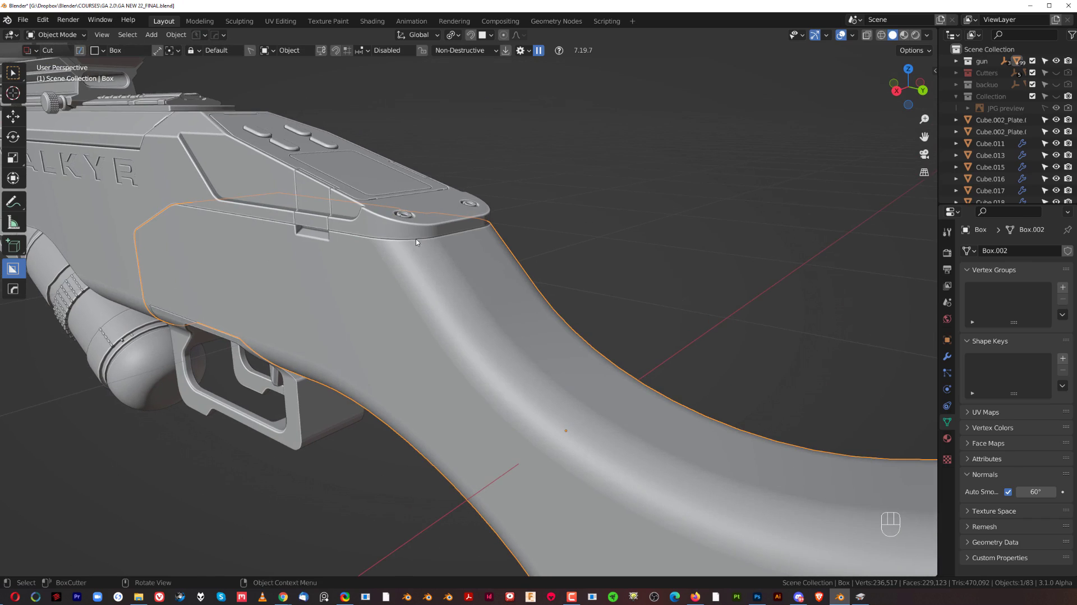
{"action": "scroll", "coordinate": [495, 314], "scroll_direction": "down", "scroll_amount": 2}
{"action": "key", "text": "KP_Divide"}
{"action": "middle_click_drag", "start_coordinate": [433, 297], "coordinate": [431, 284]}
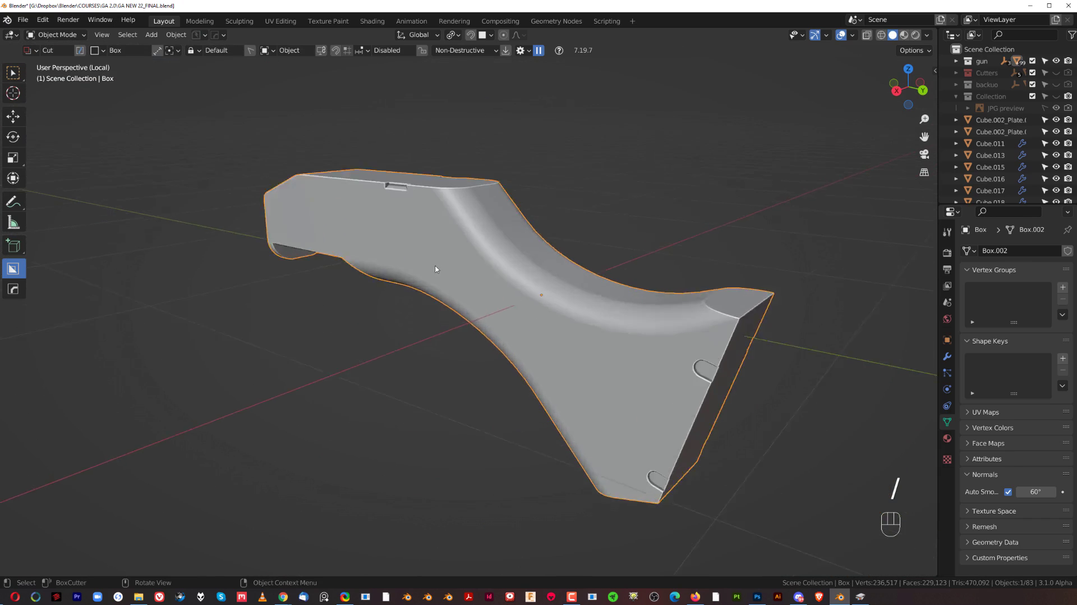
Inspect the stock's edge loops in Edit Mode, then return to Object Mode
{"action": "key", "text": "Tab"}
{"action": "scroll", "coordinate": [430, 282], "scroll_direction": "up", "scroll_amount": 3}
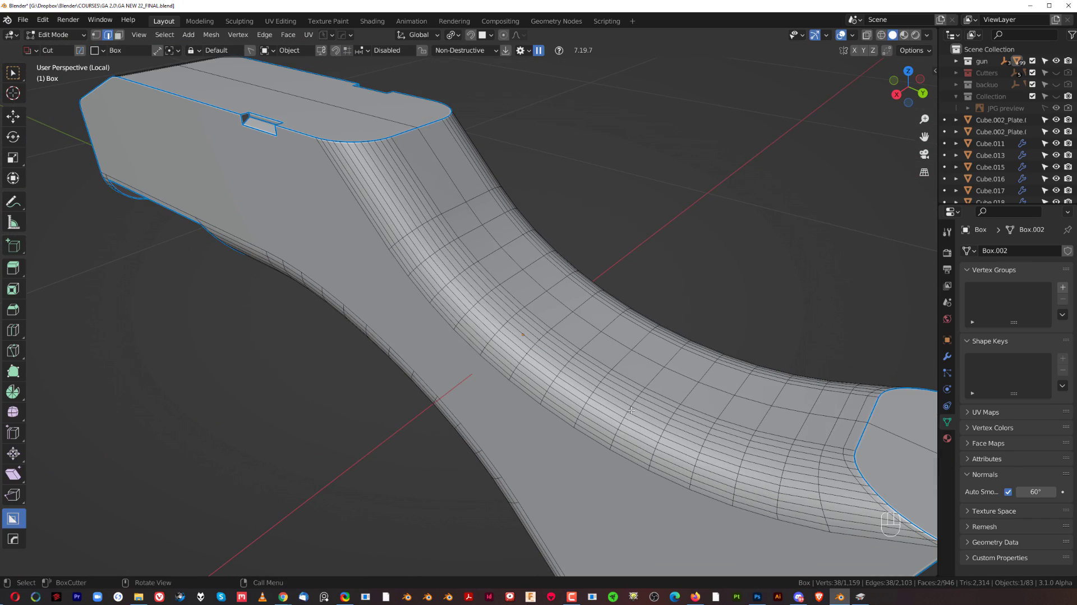
{"action": "middle_click_drag", "start_coordinate": [349, 180], "coordinate": [398, 226]}
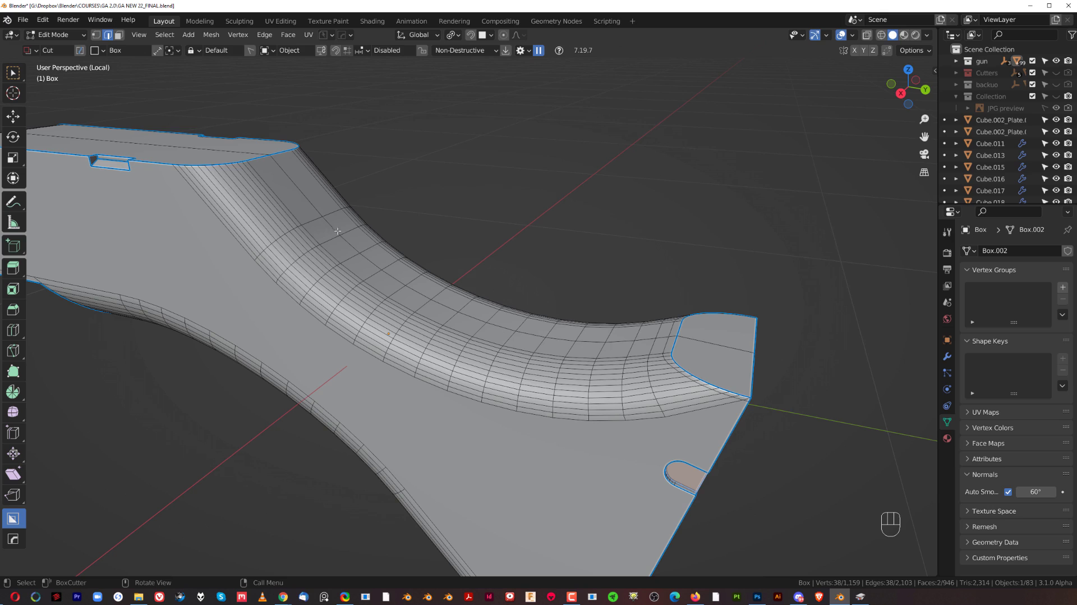
{"action": "middle_click_drag", "start_coordinate": [441, 257], "coordinate": [396, 224], "text": "shift"}
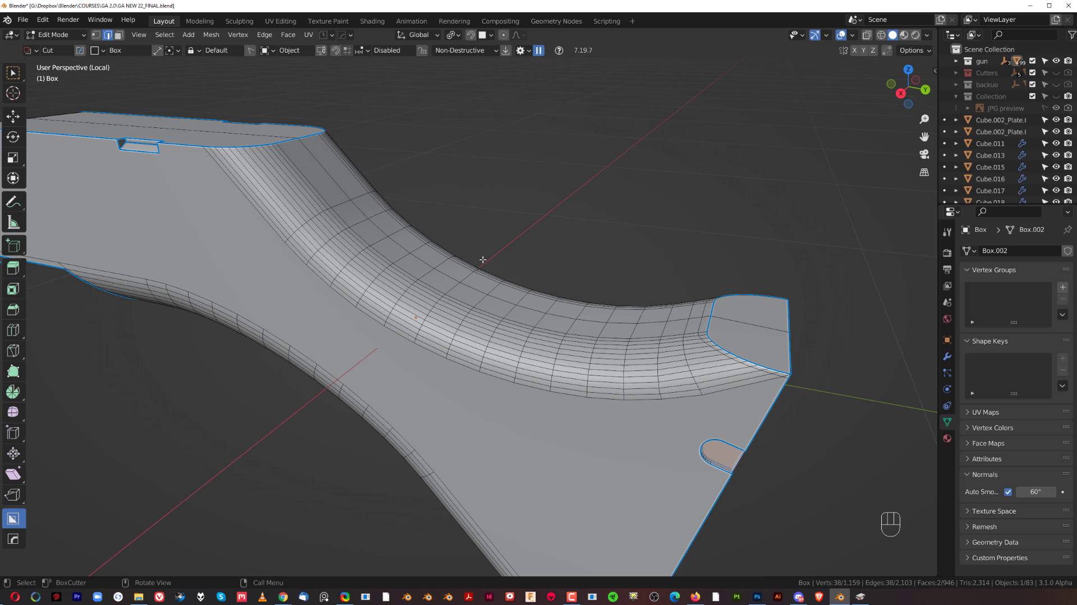
{"action": "scroll", "coordinate": [572, 234], "scroll_direction": "down", "scroll_amount": 3}
{"action": "key", "text": "Tab"}
{"action": "scroll", "coordinate": [571, 235], "scroll_direction": "down", "scroll_amount": 2}
{"action": "middle_click_drag", "start_coordinate": [529, 196], "coordinate": [621, 241], "text": "shift"}
Add a new cube, Cube.020, and move it along X beside the stock
{"action": "left_click", "coordinate": [620, 242]}
{"action": "key", "text": "shift+a"}
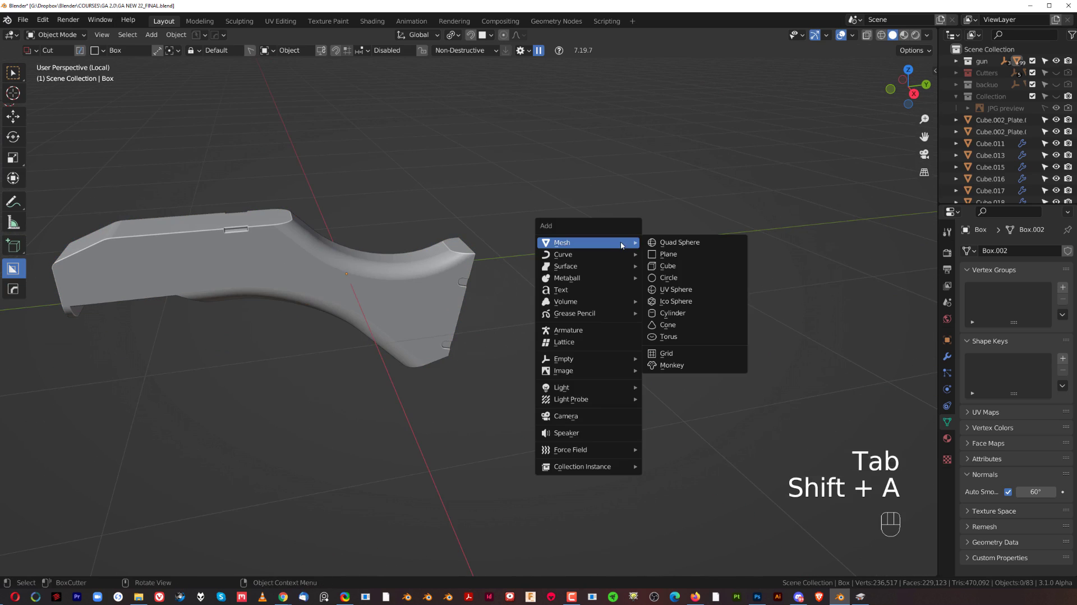
{"action": "left_click", "coordinate": [675, 265]}
{"action": "middle_click_drag", "start_coordinate": [596, 288], "coordinate": [372, 313]}
{"action": "key", "text": "g"}
{"action": "left_click", "coordinate": [494, 264]}
{"action": "middle_click_drag", "start_coordinate": [494, 264], "coordinate": [534, 356]}
{"action": "scroll", "coordinate": [427, 268], "scroll_direction": "up", "scroll_amount": 3}
{"action": "middle_click_drag", "start_coordinate": [426, 267], "coordinate": [479, 294], "text": "shift"}
Bevel one top edge of the cube with 6 segments, about 0.598 m wide
{"action": "key", "text": "Tab"}
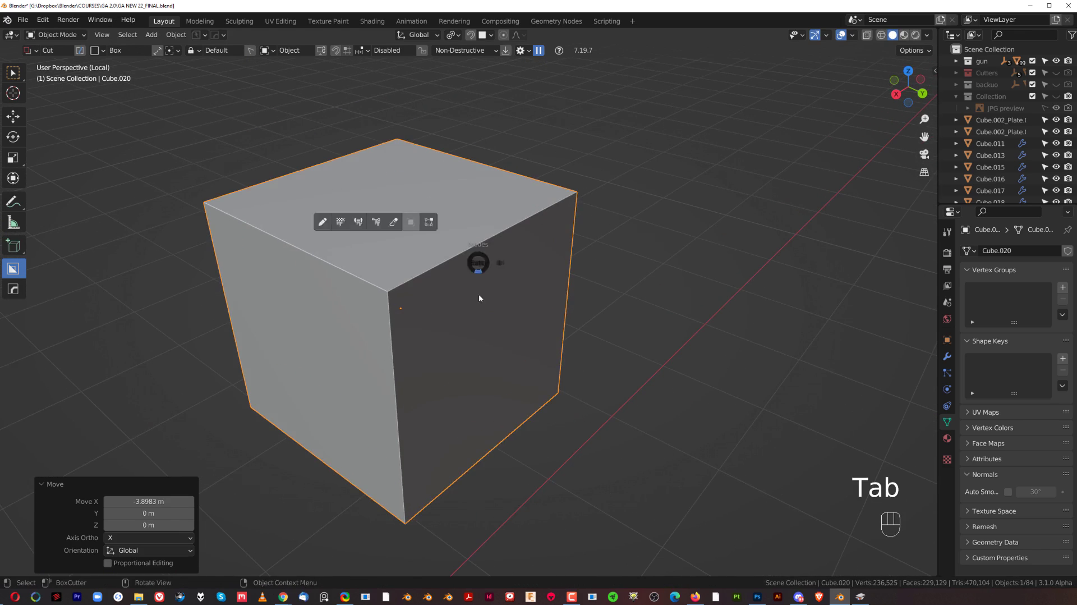
{"action": "left_click", "coordinate": [470, 257]}
{"action": "middle_click_drag", "start_coordinate": [470, 257], "coordinate": [656, 170], "text": "shift"}
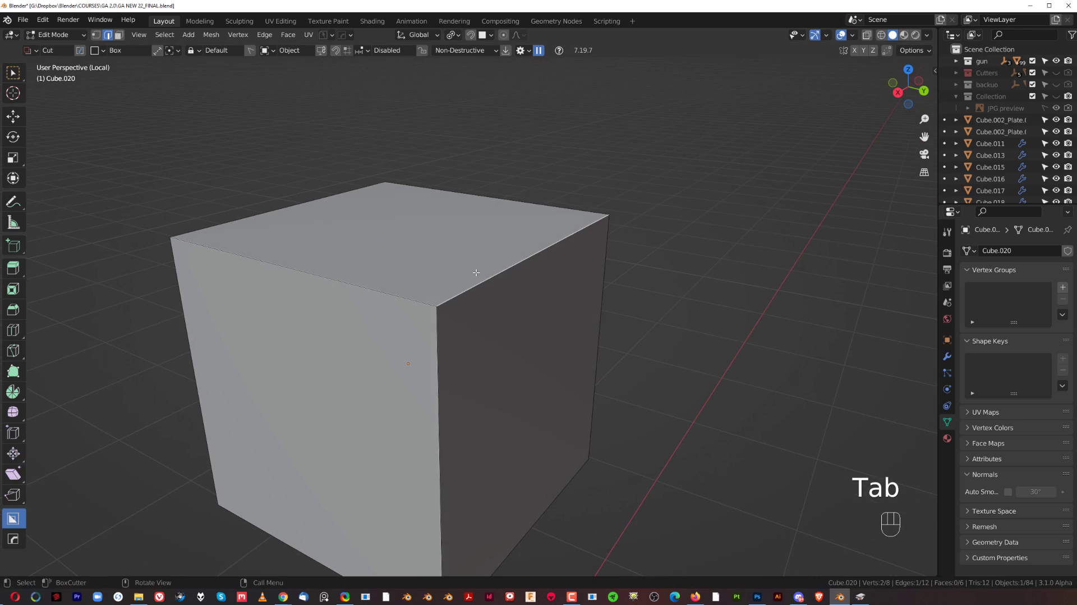
{"action": "key", "text": "ctrl+b"}
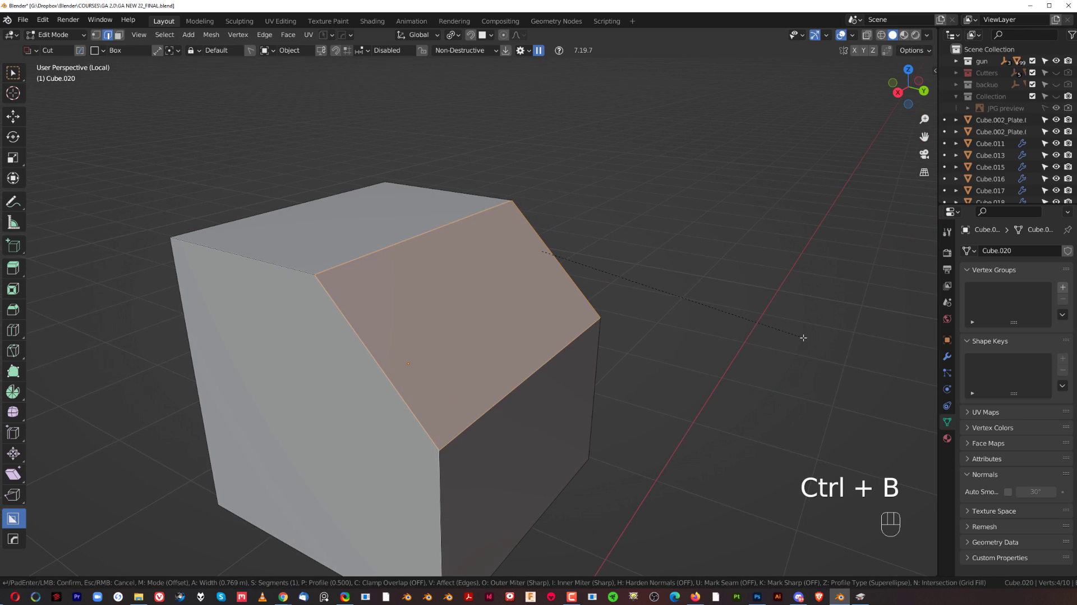
{"action": "scroll", "coordinate": [804, 337], "scroll_direction": "up", "scroll_amount": 3}
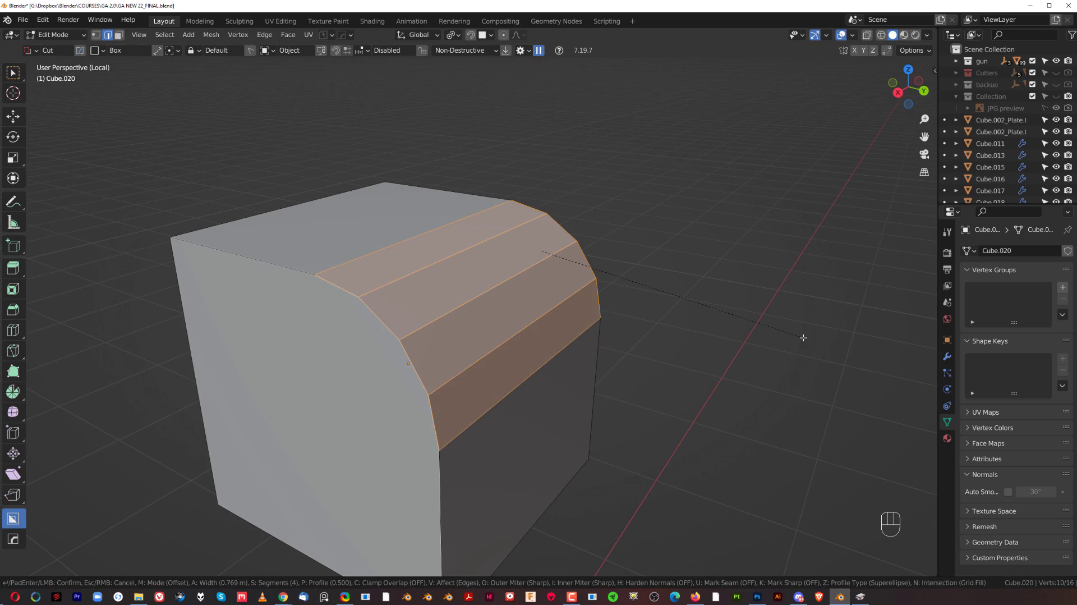
{"action": "scroll", "coordinate": [803, 337], "scroll_direction": "up", "scroll_amount": 3}
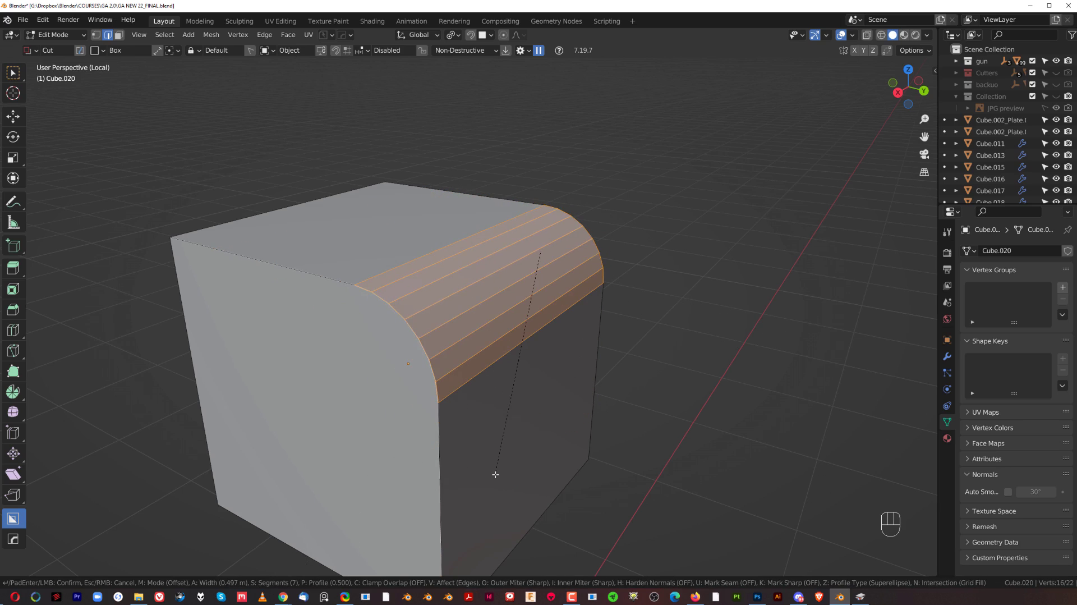
{"action": "scroll", "coordinate": [495, 474], "scroll_direction": "up", "scroll_amount": 3}
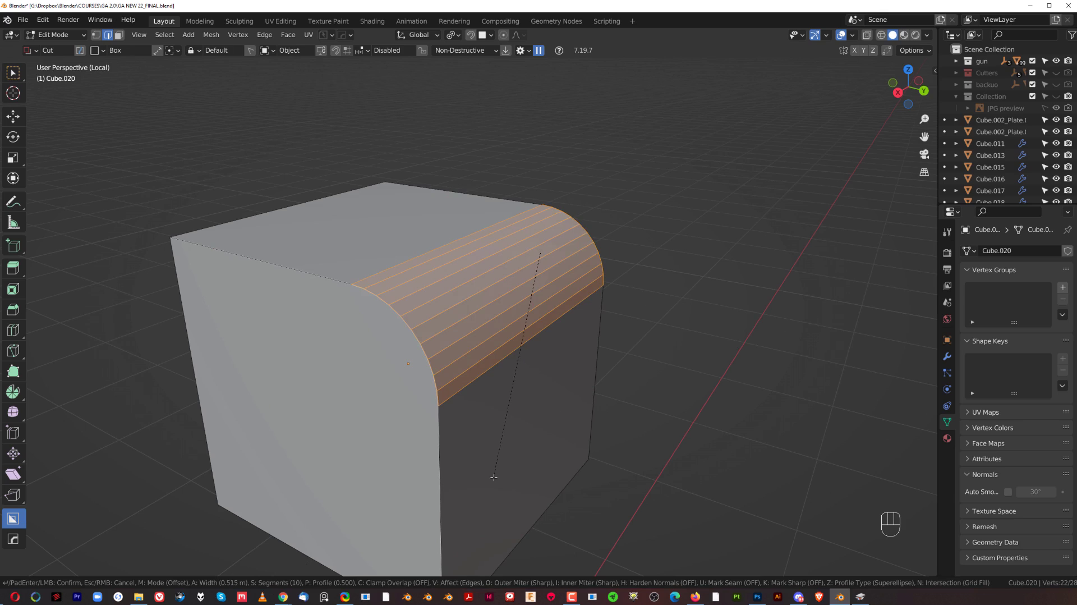
{"action": "scroll", "coordinate": [494, 477], "scroll_direction": "down", "scroll_amount": 8}
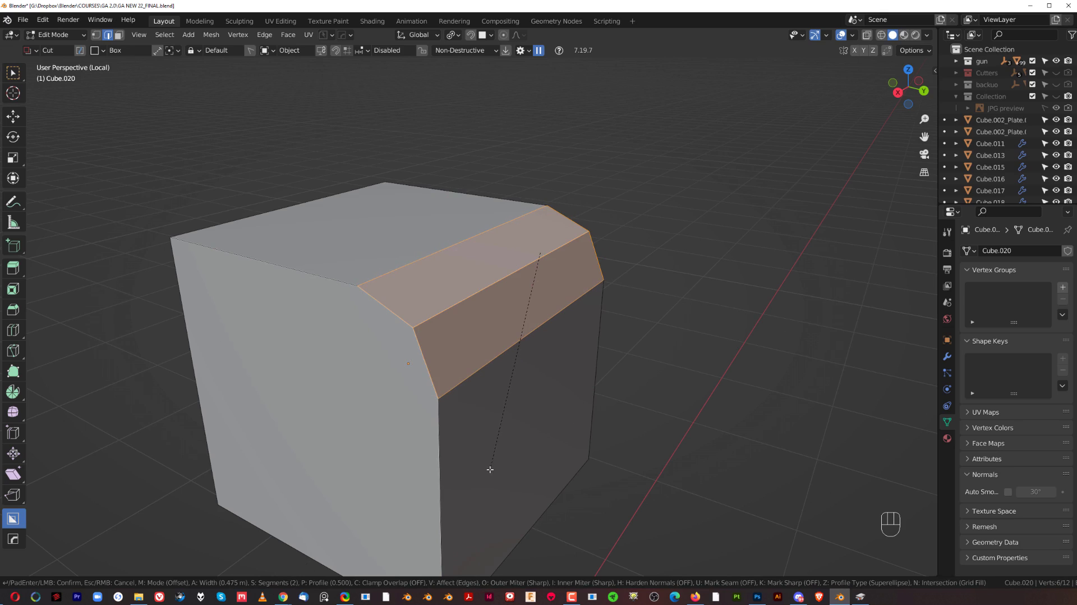
{"action": "scroll", "coordinate": [490, 469], "scroll_direction": "up", "scroll_amount": 3}
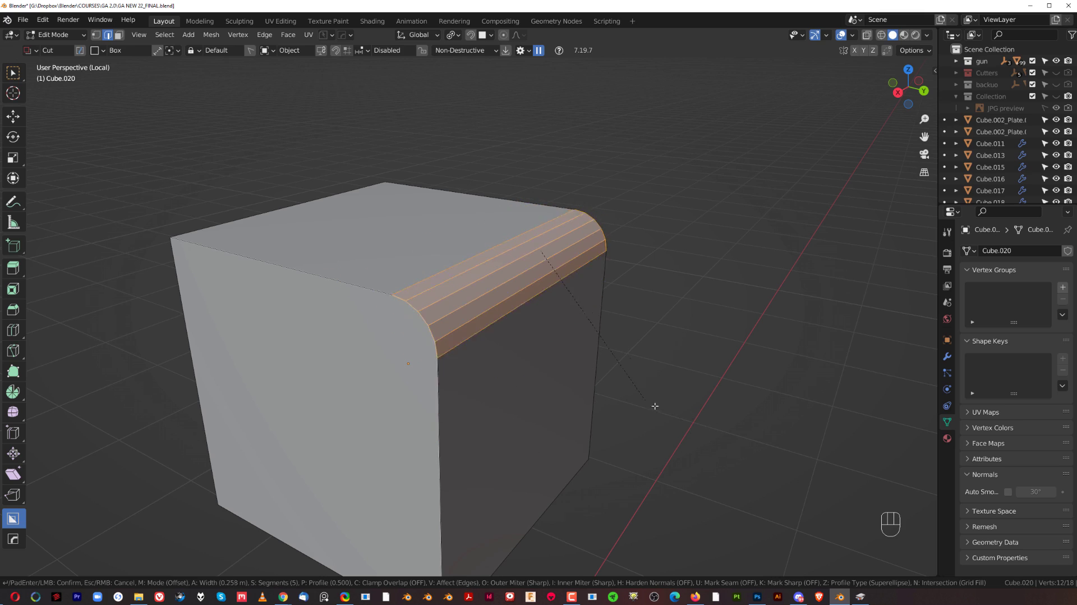
{"action": "scroll", "coordinate": [686, 441], "scroll_direction": "up", "scroll_amount": 1}
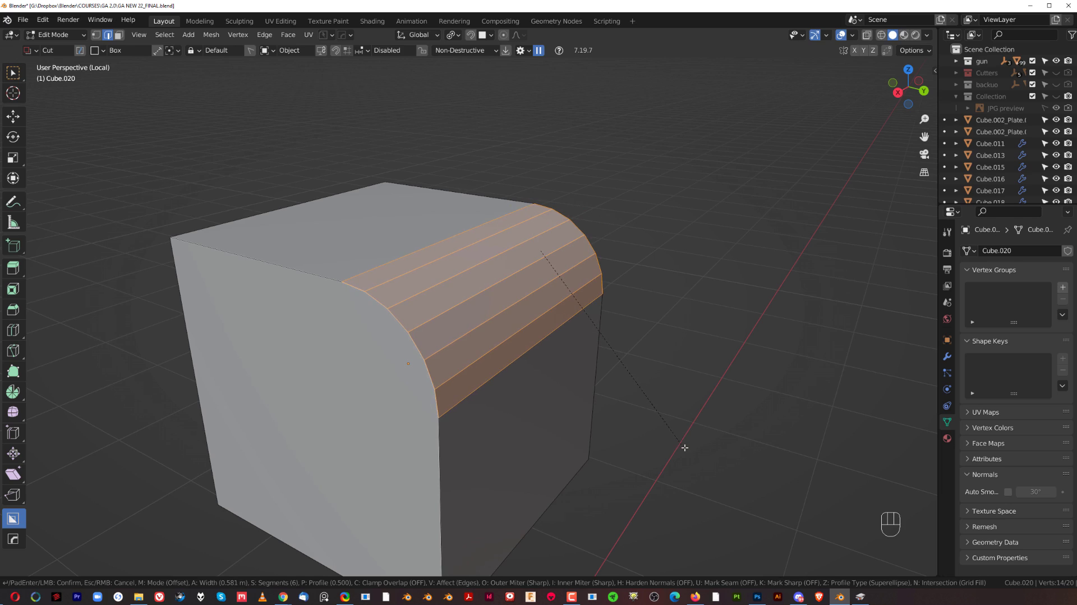
{"action": "left_click", "coordinate": [685, 447]}
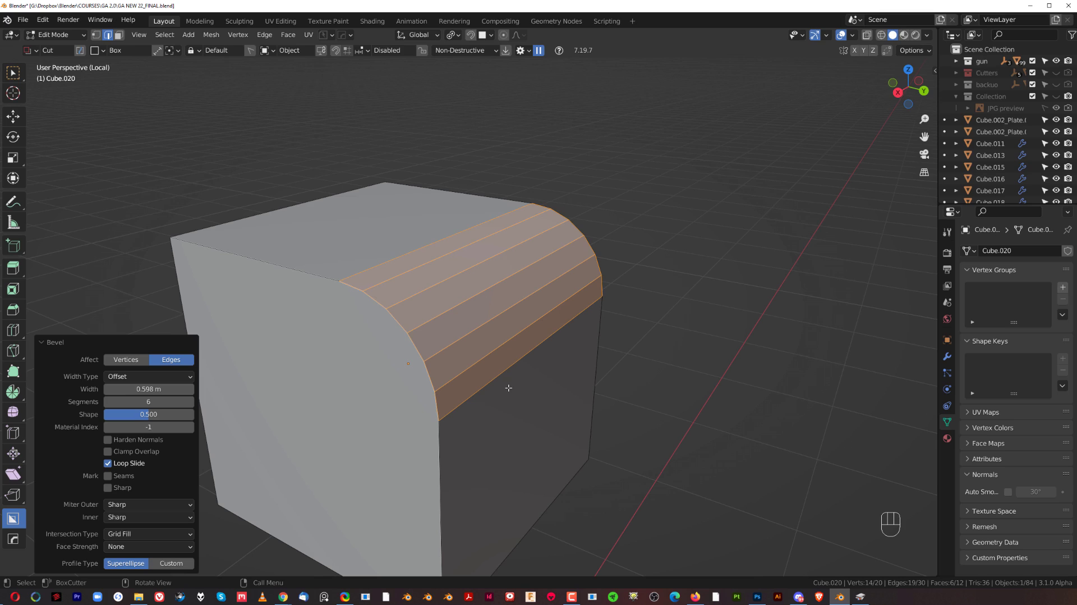
{"action": "key", "text": "Tab"}
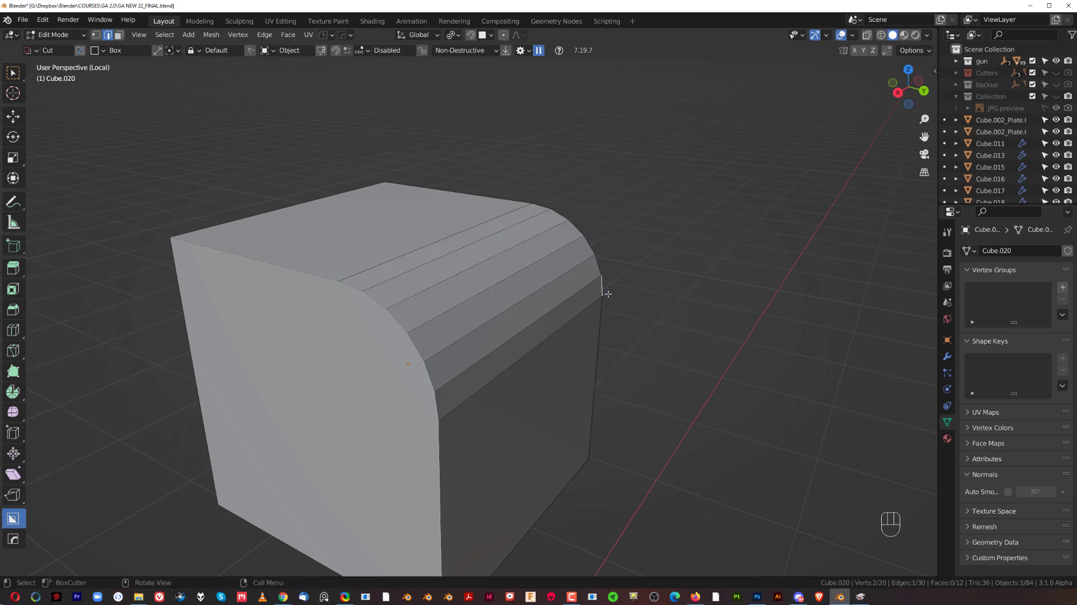
{"action": "scroll", "coordinate": [536, 202], "scroll_direction": "down", "scroll_amount": 3}
{"action": "key", "text": "x"}
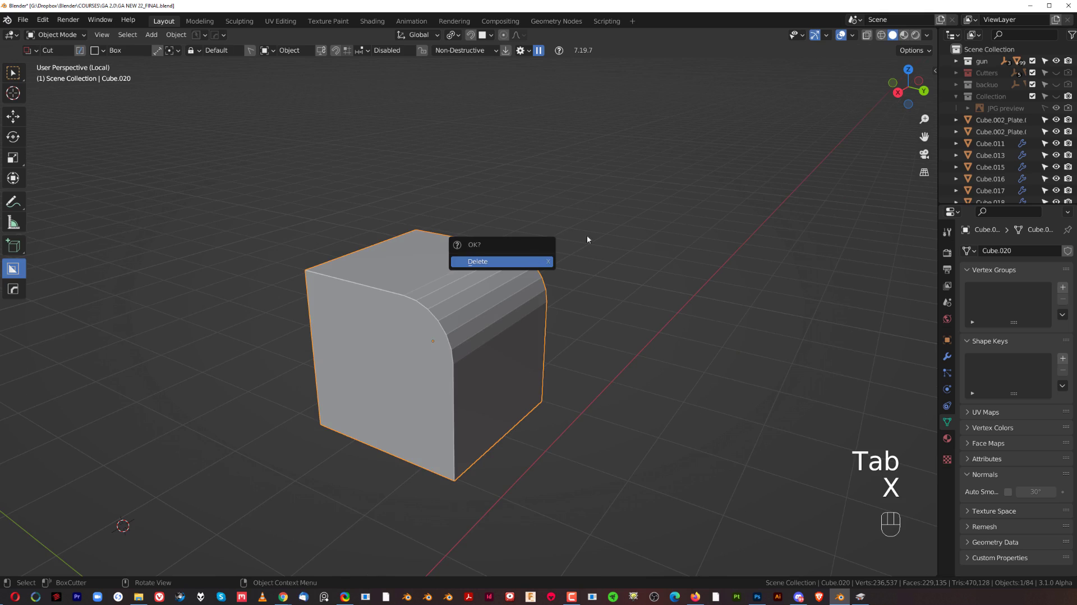
{"action": "scroll", "coordinate": [464, 292], "scroll_direction": "up", "scroll_amount": 3}
{"action": "key", "text": "Tab"}
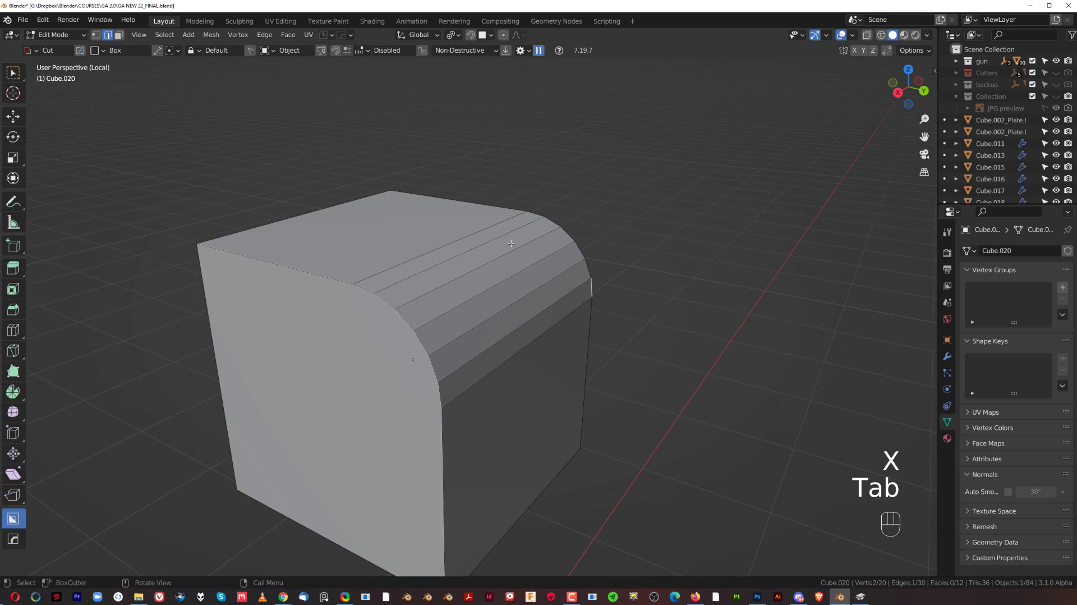
{"action": "middle_click_drag", "start_coordinate": [459, 283], "coordinate": [478, 288], "text": "shift"}
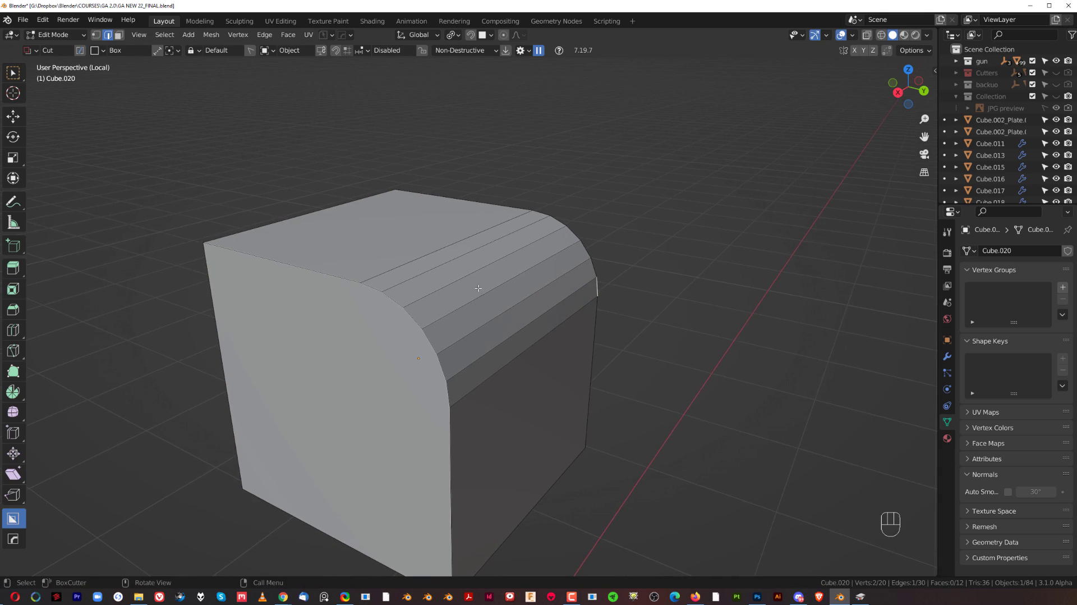
{"action": "scroll", "coordinate": [478, 288], "scroll_direction": "up", "scroll_amount": 2}
{"action": "scroll", "coordinate": [538, 326], "scroll_direction": "down", "scroll_amount": 1}
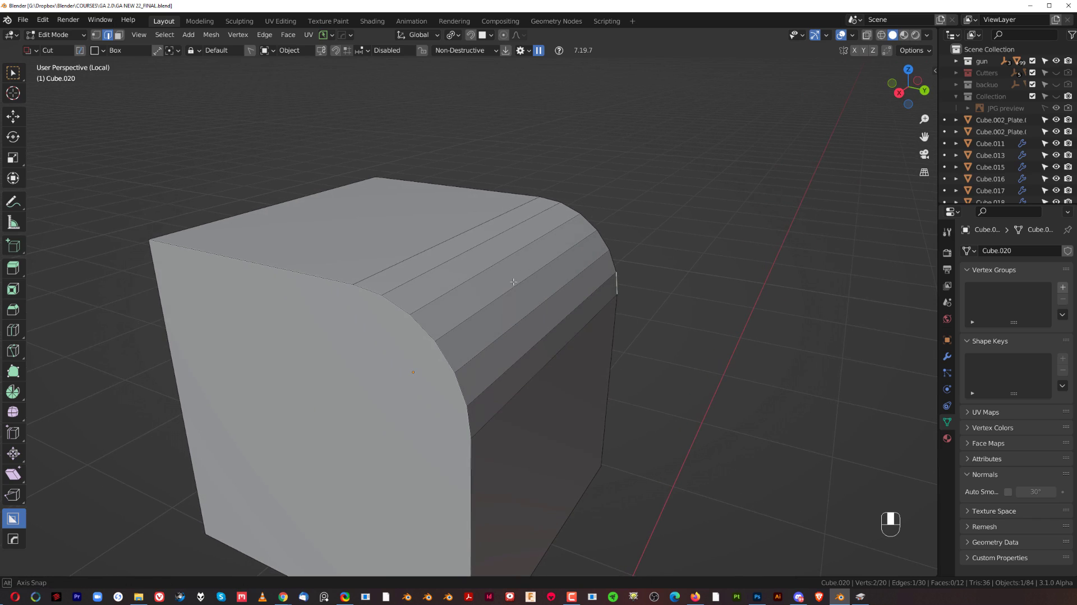
{"action": "mouse_move", "coordinate": [548, 333]}
{"action": "middle_mouse_down", "text": "shift"}
{"action": "mouse_move", "coordinate": [539, 329]}
{"action": "mouse_move", "coordinate": [542, 339]}
{"action": "middle_mouse_up", "text": "shift"}
{"action": "left_click", "coordinate": [542, 339]}
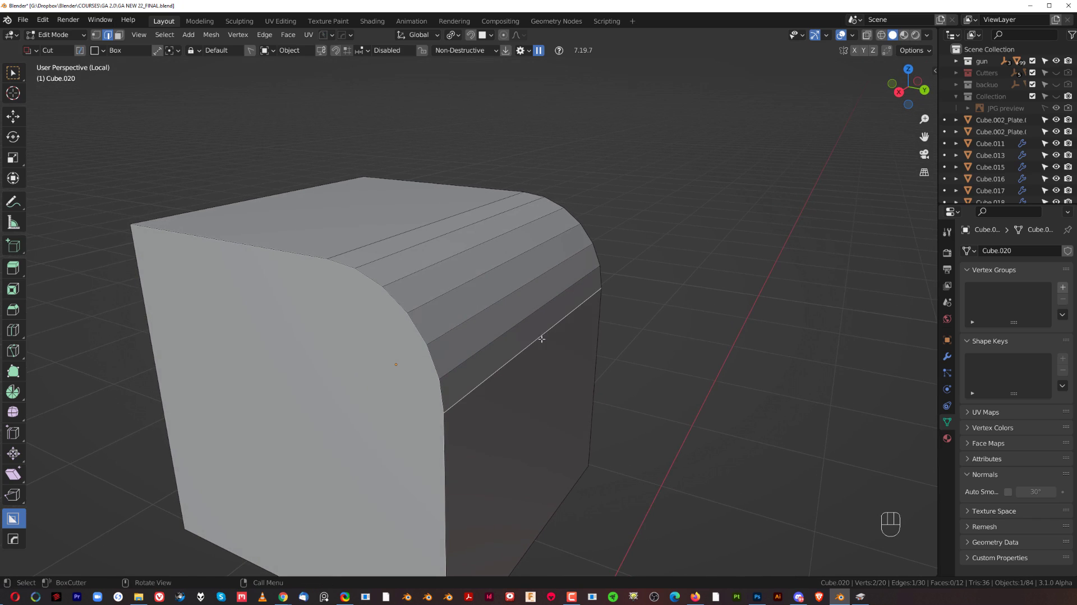
{"action": "key", "text": "g"}
{"action": "right_click", "coordinate": [665, 382]}
{"action": "key", "text": "g"}
Cancel the edge slide and bevel the opposite top edge with 5 segments, 0.506 m wide
{"action": "right_click", "coordinate": [390, 231]}
{"action": "middle_click_drag", "start_coordinate": [390, 231], "coordinate": [427, 252]}
{"action": "key", "text": "ctrl+b"}
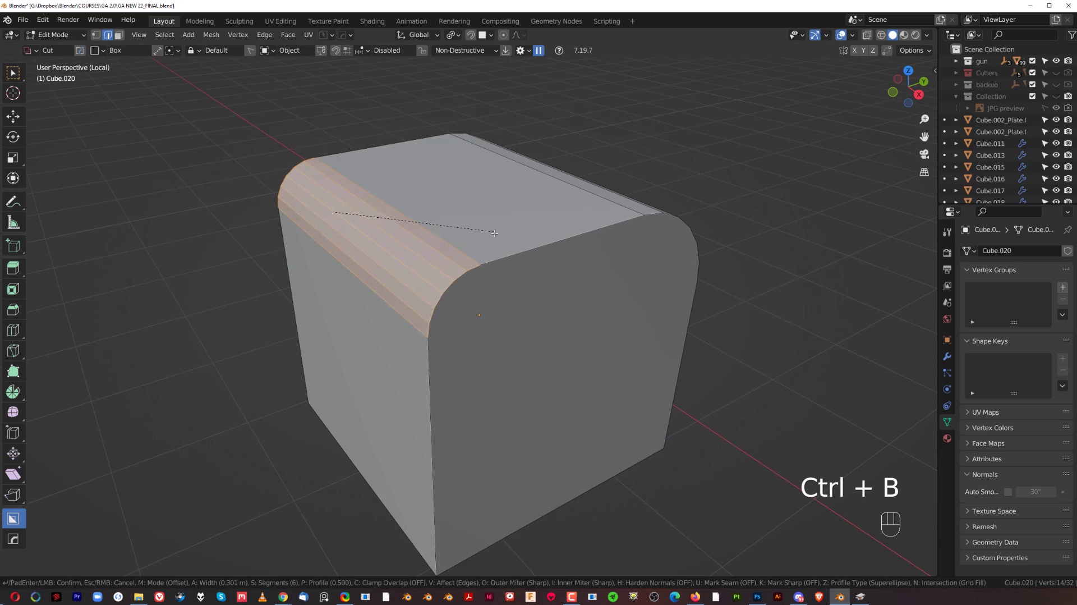
{"action": "scroll", "coordinate": [522, 252], "scroll_direction": "down", "scroll_amount": 1}
{"action": "left_click", "coordinate": [526, 256]}
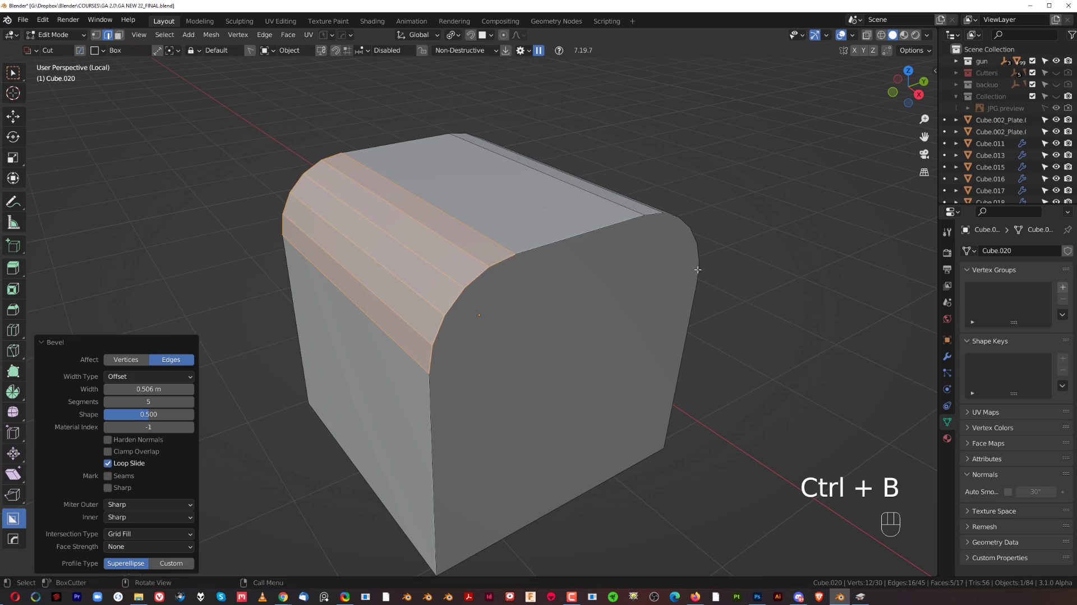
{"action": "middle_click_drag", "start_coordinate": [526, 255], "coordinate": [573, 288]}
{"action": "middle_click_drag", "start_coordinate": [447, 322], "coordinate": [508, 247]}
{"action": "key", "text": "alt+a"}
Select three alternating loops on the 6-segment bevel and dissolve them
{"action": "left_click", "coordinate": [507, 246]}
{"action": "left_click", "coordinate": [544, 278], "text": "shift"}
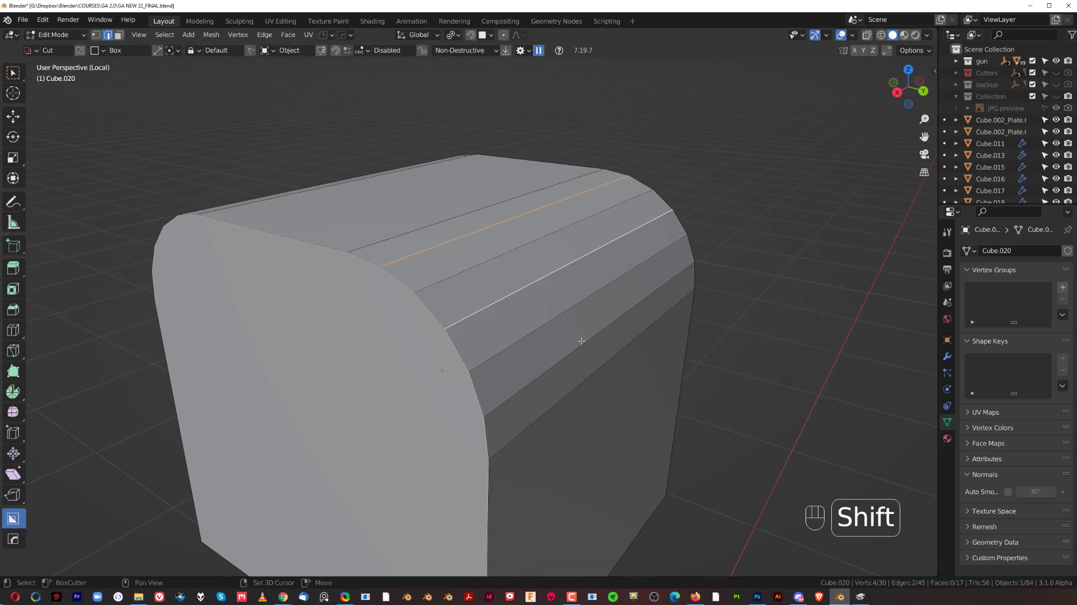
{"action": "left_click", "coordinate": [578, 345], "text": "shift"}
{"action": "middle_click_drag", "start_coordinate": [577, 315], "coordinate": [603, 302]}
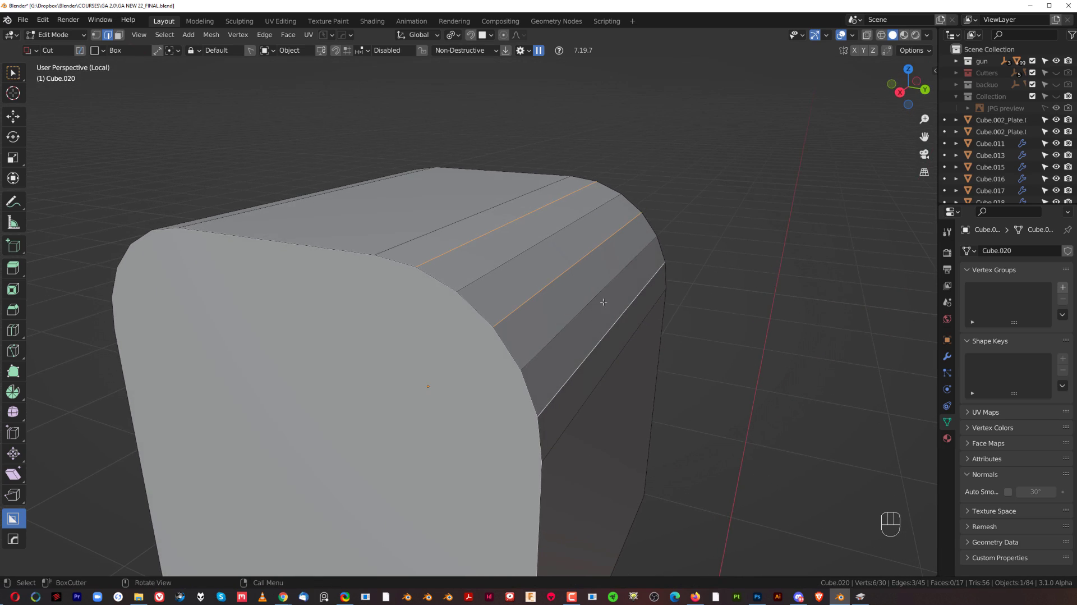
{"action": "key", "text": "x"}
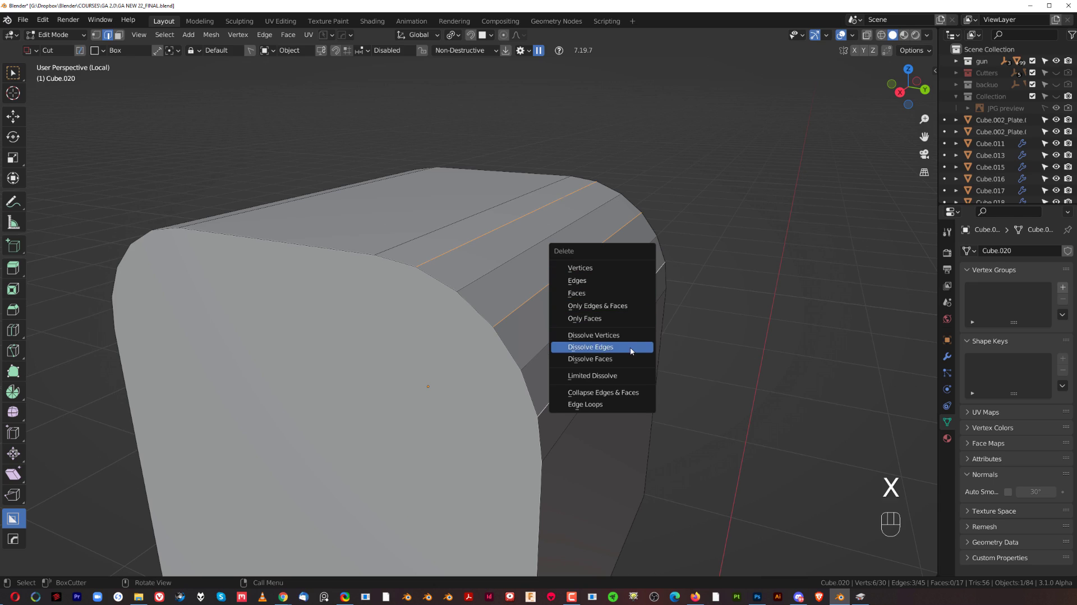
{"action": "left_click", "coordinate": [627, 340]}
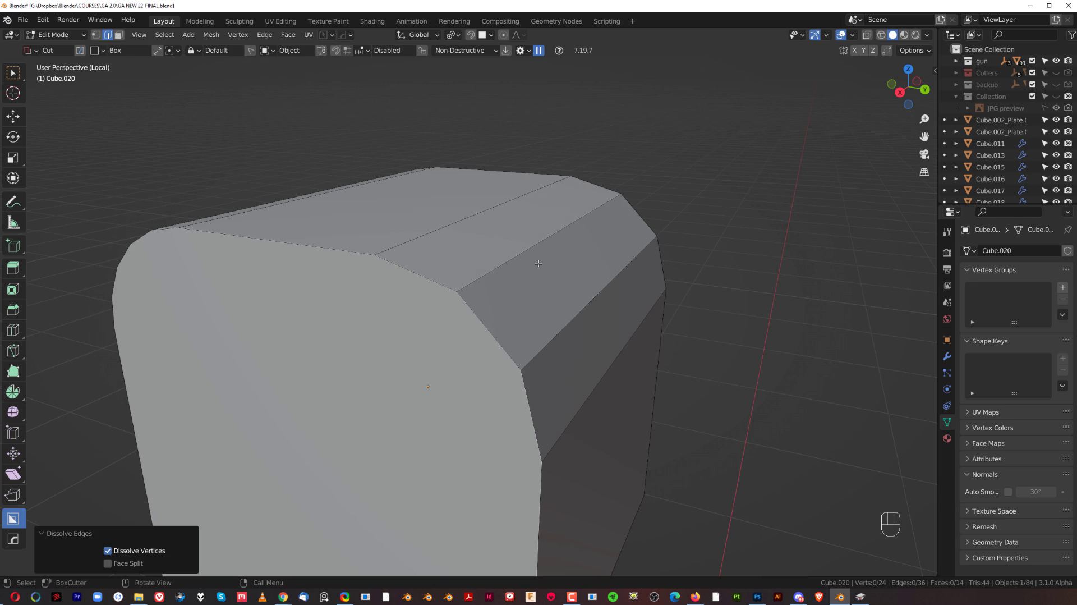
Try moving an edge on the reduced bevel, then switch to face select and add the top face
{"action": "mouse_move", "coordinate": [587, 348]}
{"action": "middle_mouse_down"}
{"action": "mouse_move", "coordinate": [583, 280]}
{"action": "mouse_move", "coordinate": [592, 303]}
{"action": "mouse_move", "coordinate": [576, 339]}
{"action": "middle_mouse_up"}
{"action": "left_click", "coordinate": [576, 339]}
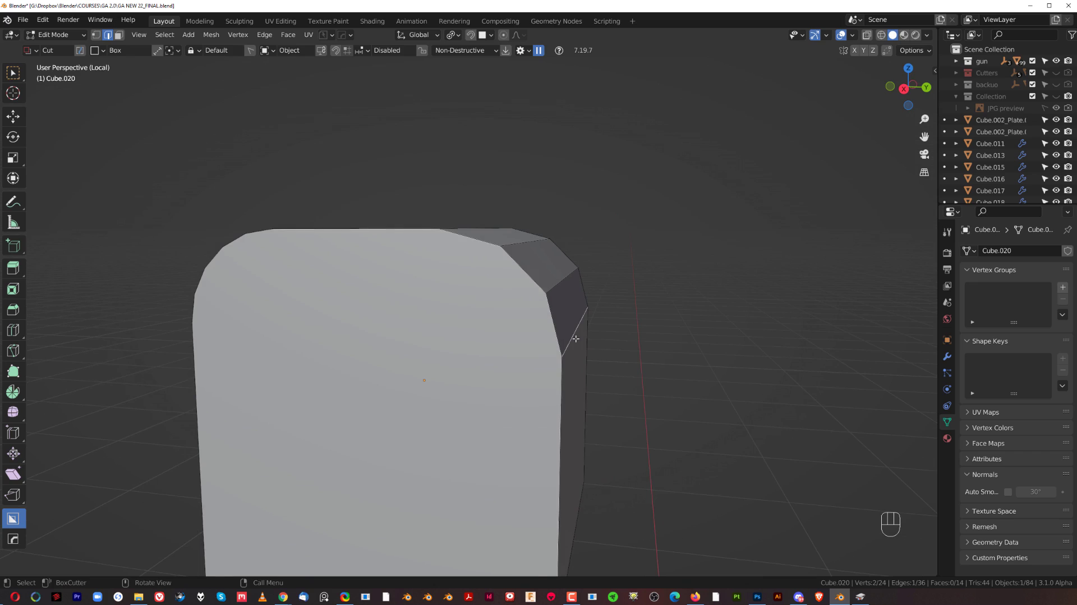
{"action": "key", "text": "g"}
{"action": "right_click", "coordinate": [622, 366]}
{"action": "middle_click_drag", "start_coordinate": [621, 368], "coordinate": [443, 322]}
{"action": "scroll", "coordinate": [595, 352], "scroll_direction": "down", "scroll_amount": 2}
{"action": "key", "text": "Tab"}
{"action": "left_click", "coordinate": [614, 377]}
{"action": "left_click", "coordinate": [466, 270], "text": "shift"}
{"action": "key", "text": "Tab"}
Select three alternating loops on the 5-segment bevel and dissolve them
{"action": "left_click", "coordinate": [444, 303]}
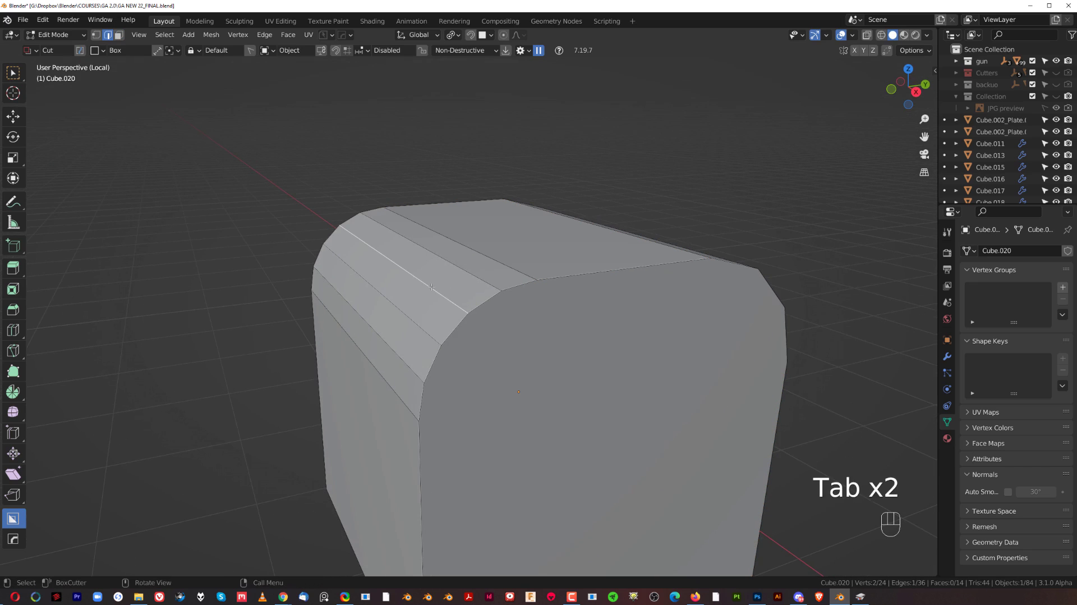
{"action": "left_click", "coordinate": [431, 252]}
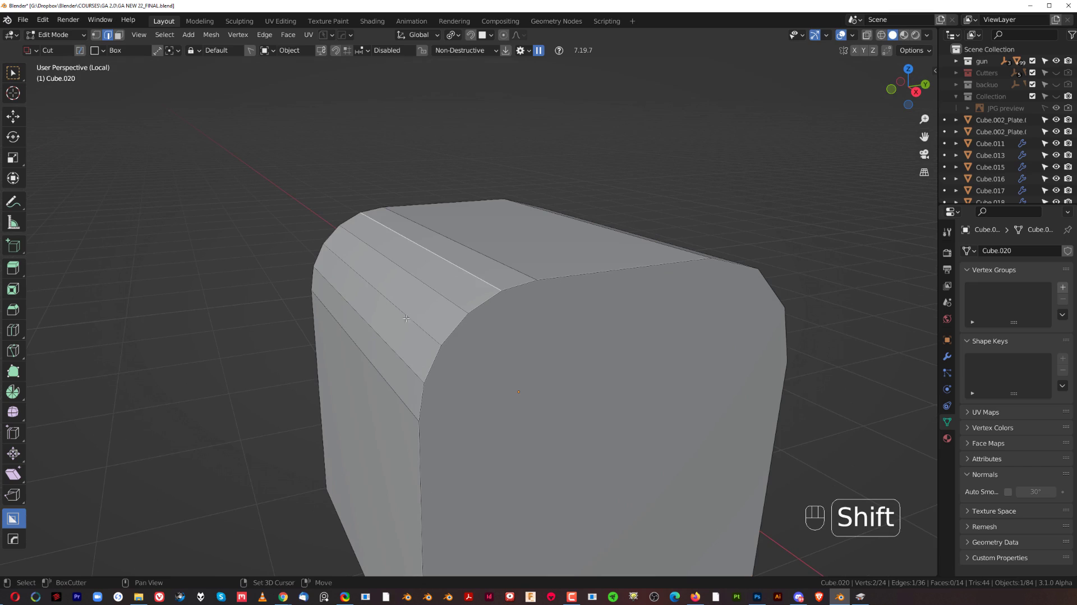
{"action": "left_click", "coordinate": [393, 306], "text": "shift"}
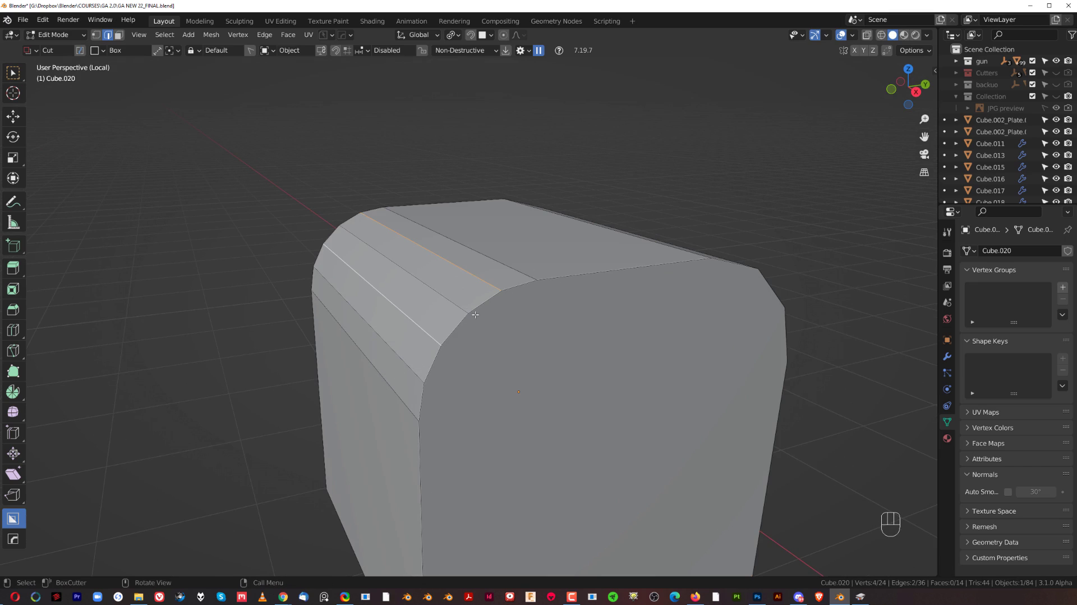
{"action": "left_click", "coordinate": [387, 385], "text": "shift"}
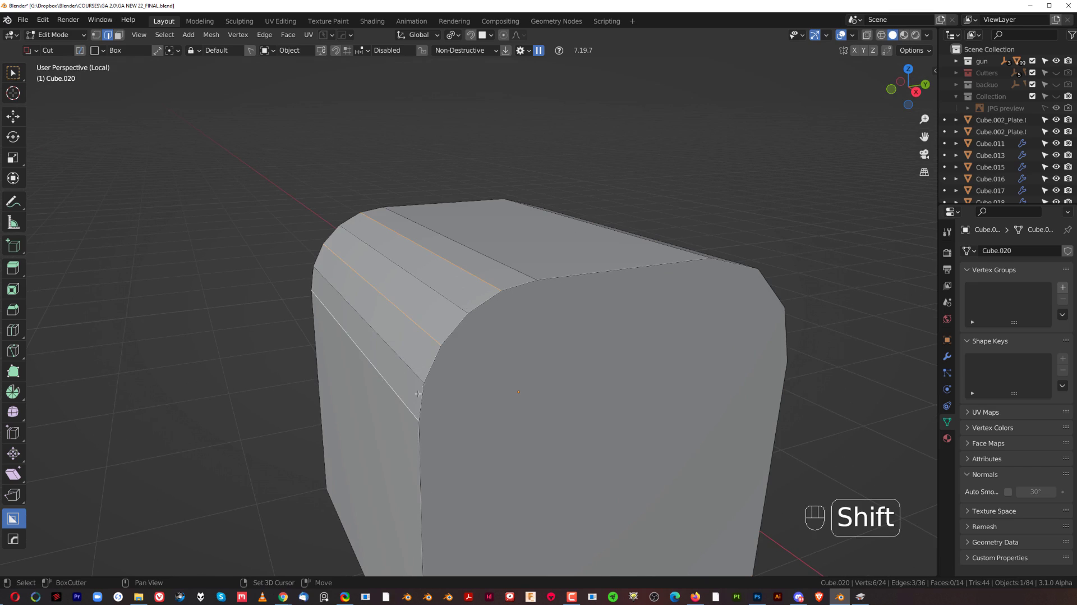
{"action": "middle_click_drag", "start_coordinate": [387, 385], "coordinate": [430, 316]}
{"action": "middle_click_drag", "start_coordinate": [505, 351], "coordinate": [491, 335]}
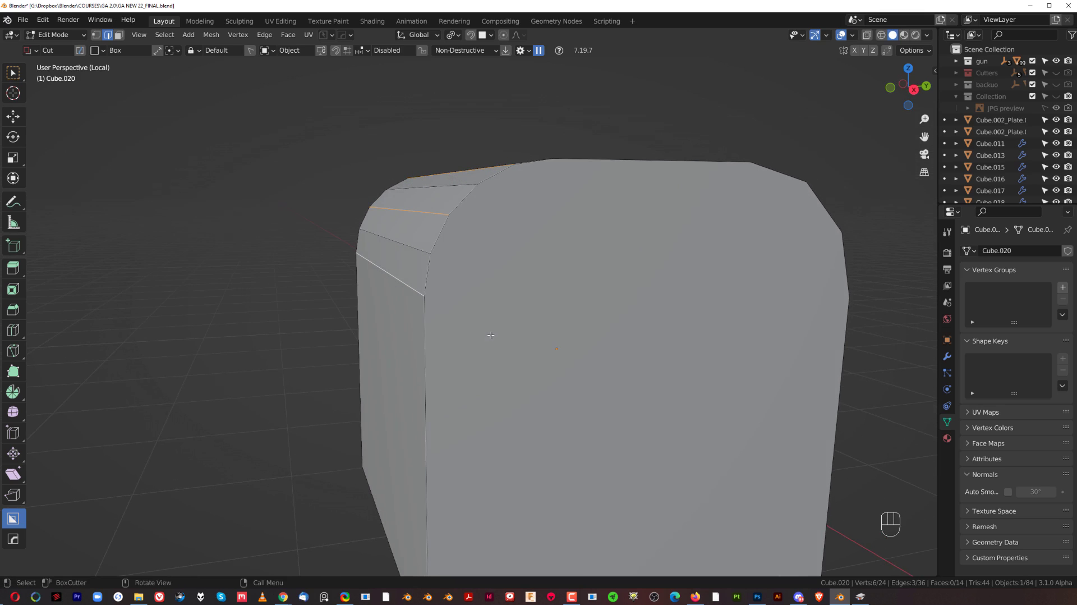
{"action": "key", "text": "x"}
{"action": "left_click", "coordinate": [457, 320]}
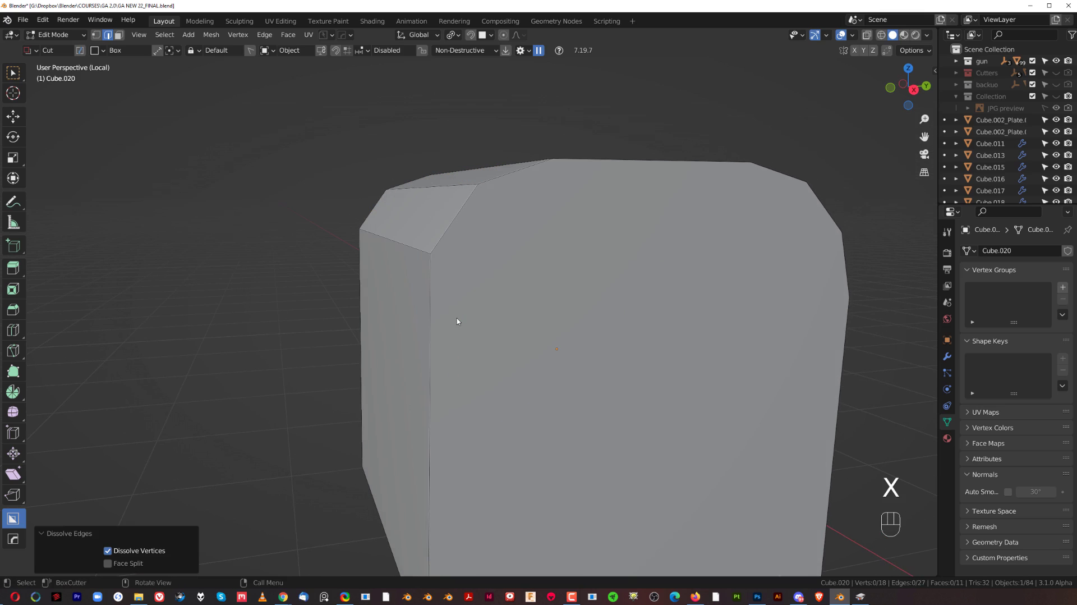
{"action": "key", "text": "grave"}
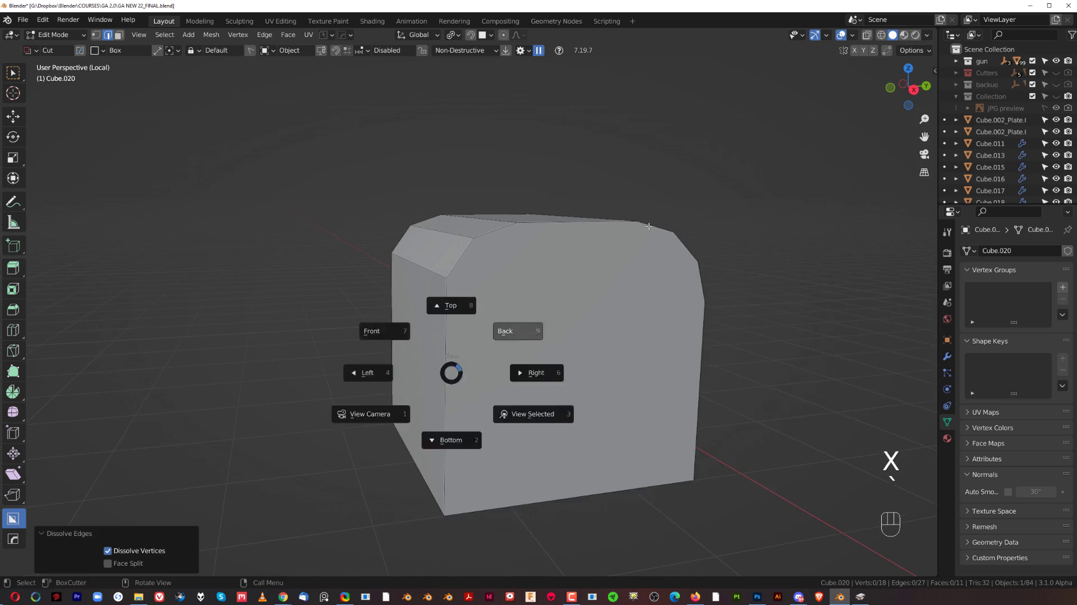
Switch to an orthographic Right view of the cube's beveled profile
{"action": "key", "text": "grave"}
{"action": "middle_click_drag", "start_coordinate": [444, 378], "coordinate": [435, 310]}
{"action": "key", "text": "grave"}
{"action": "key", "text": "grave"}
{"action": "left_click", "coordinate": [724, 267]}
{"action": "key", "text": "KP_5"}
{"action": "middle_click_drag", "start_coordinate": [500, 281], "coordinate": [552, 205], "text": "shift"}
{"action": "scroll", "coordinate": [492, 268], "scroll_direction": "up", "scroll_amount": 4}
{"action": "scroll", "coordinate": [421, 158], "scroll_direction": "down", "scroll_amount": 1}
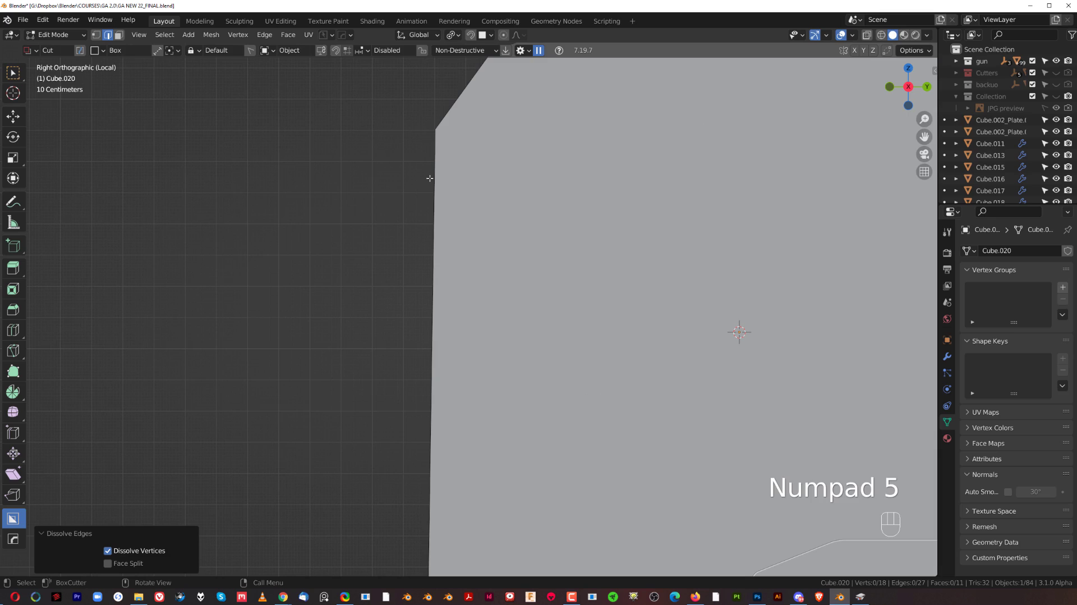
Undo and redo the edge dissolves to compare the original and reduced bevels
{"action": "key", "text": "ctrl+z"}
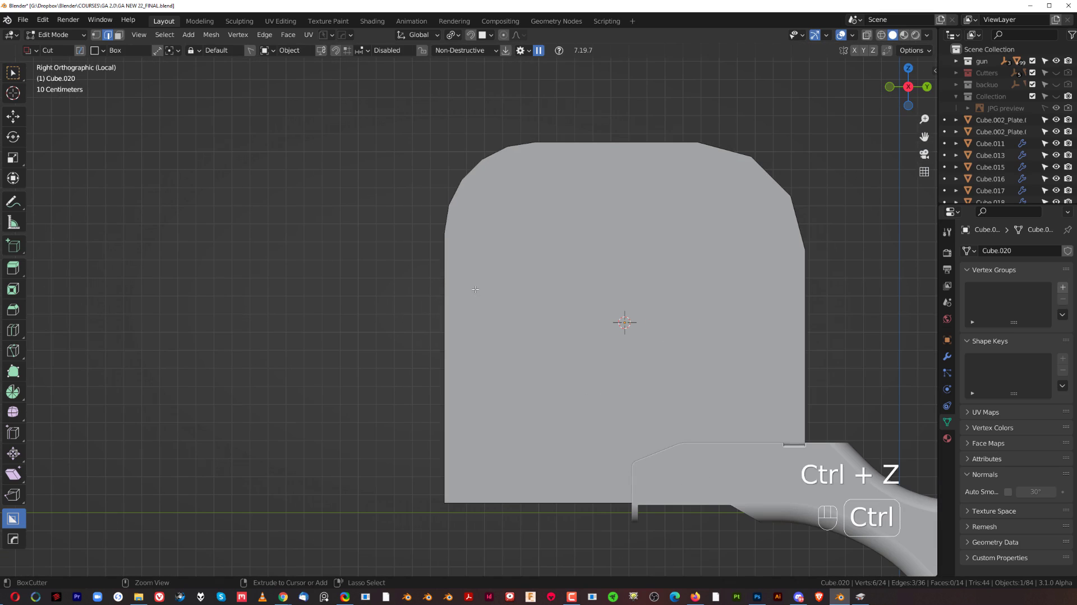
{"action": "key", "text": "ctrl+z"}
{"action": "key", "text": "ctrl+shift+z"}
{"action": "key", "text": "ctrl+shift+z"}
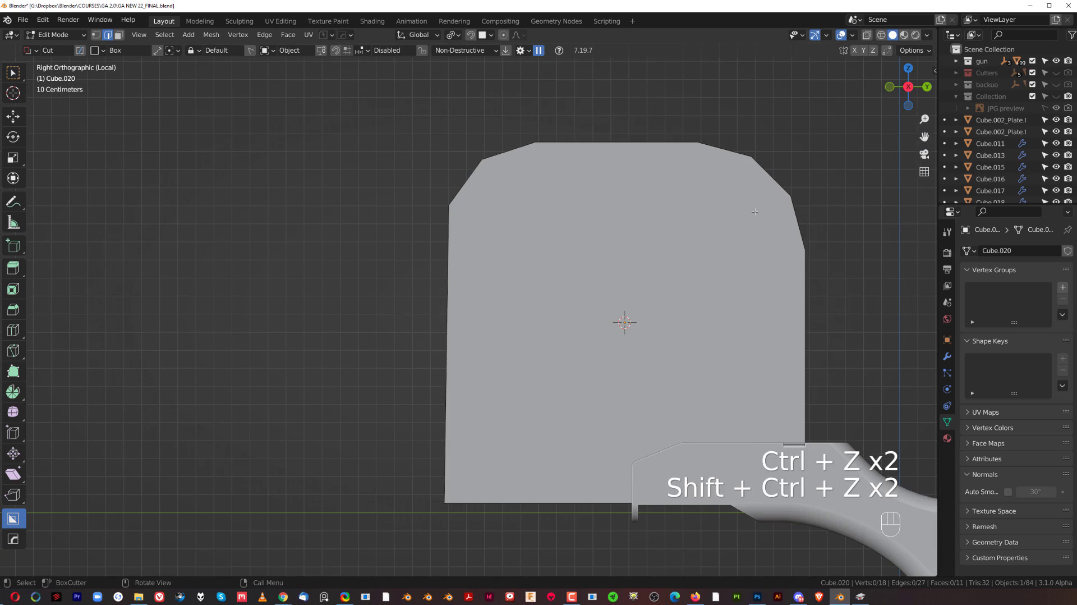
{"action": "key", "text": "ctrl+z"}
{"action": "scroll", "coordinate": [471, 298], "scroll_direction": "down", "scroll_amount": 3}
{"action": "middle_click_drag", "start_coordinate": [617, 288], "coordinate": [478, 283], "text": "shift"}
{"action": "scroll", "coordinate": [478, 284], "scroll_direction": "up", "scroll_amount": 2}
{"action": "scroll", "coordinate": [478, 284], "scroll_direction": "up", "scroll_amount": 3}
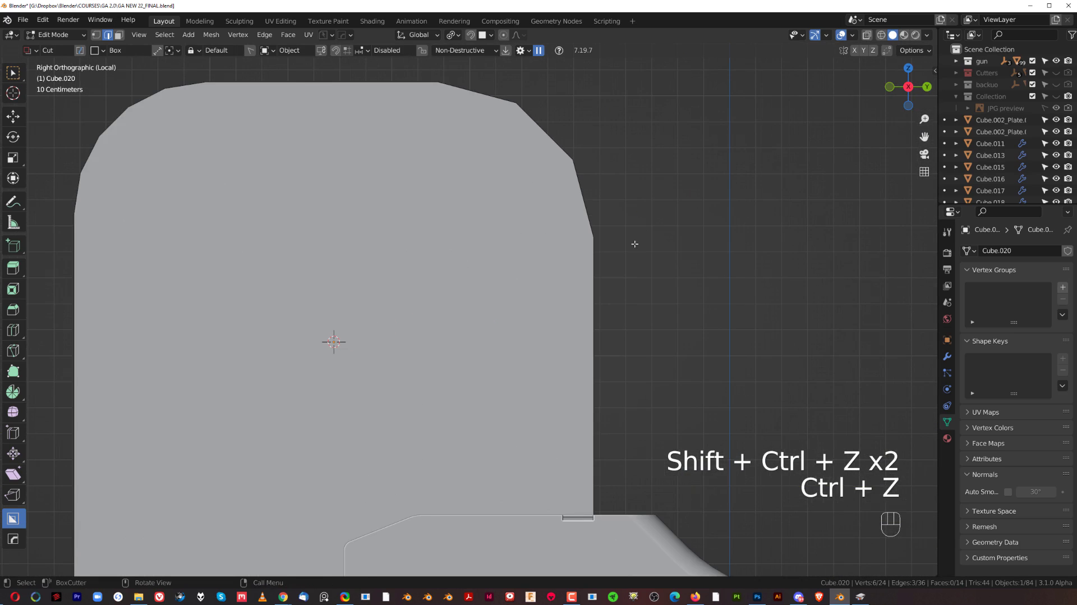
Step further through undo/redo history, then toggle the cube's editing mode
{"action": "key", "text": "ctrl+z"}
{"action": "key", "text": "ctrl+z"}
{"action": "key", "text": "ctrl+z"}
{"action": "key", "text": "ctrl+z"}
{"action": "key", "text": "ctrl+z"}
{"action": "key", "text": "ctrl+z"}
{"action": "key", "text": "ctrl+z"}
{"action": "key", "text": "ctrl+z"}
{"action": "key", "text": "ctrl+z"}
{"action": "key", "text": "ctrl+z"}
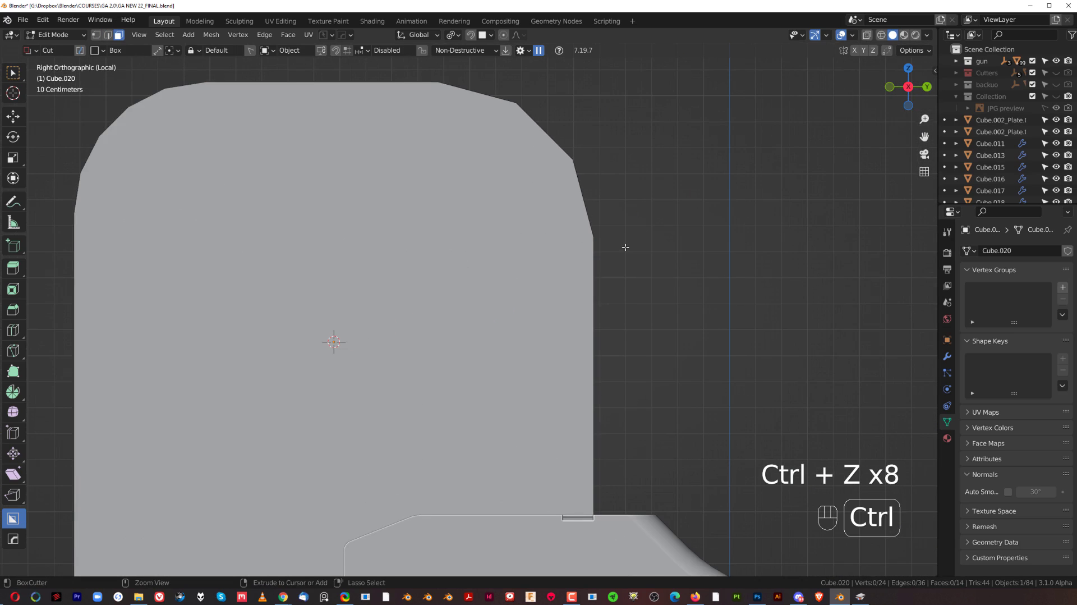
{"action": "key", "text": "ctrl+shift+z"}
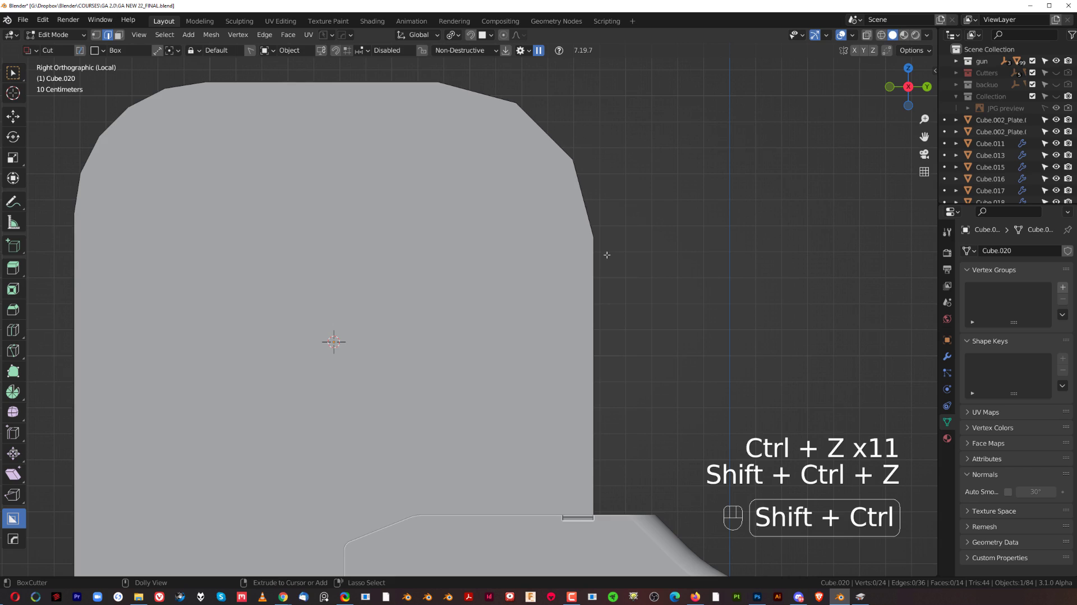
{"action": "key", "text": "ctrl+z"}
{"action": "key", "text": "ctrl+shift+z"}
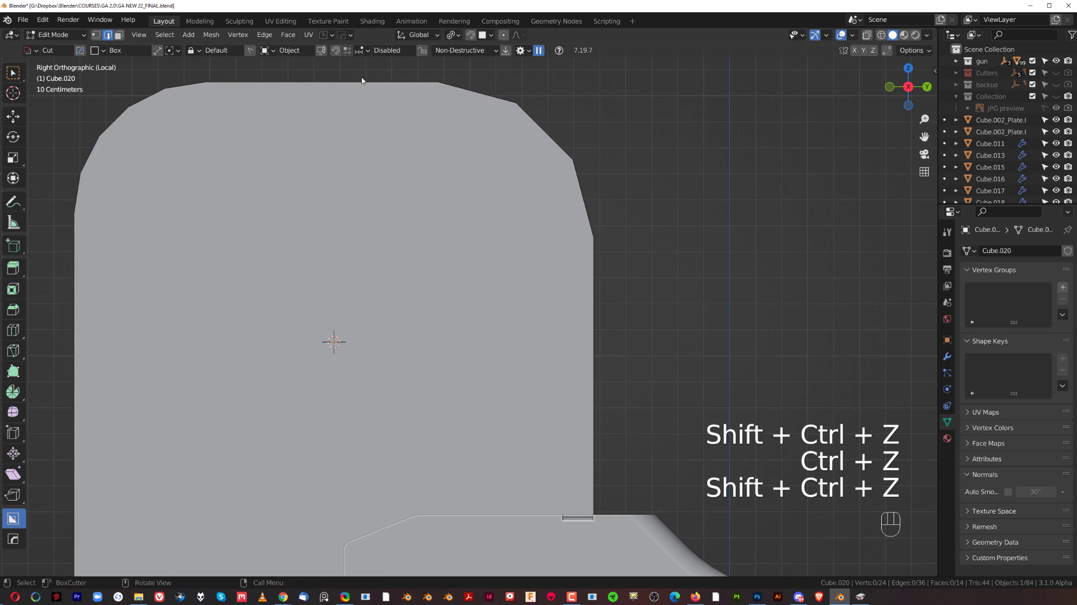
{"action": "key", "text": "Tab"}
Leave edit mode and delete the test cube
{"action": "middle_click_drag", "start_coordinate": [621, 366], "coordinate": [639, 258]}
{"action": "key", "text": "KP_5"}
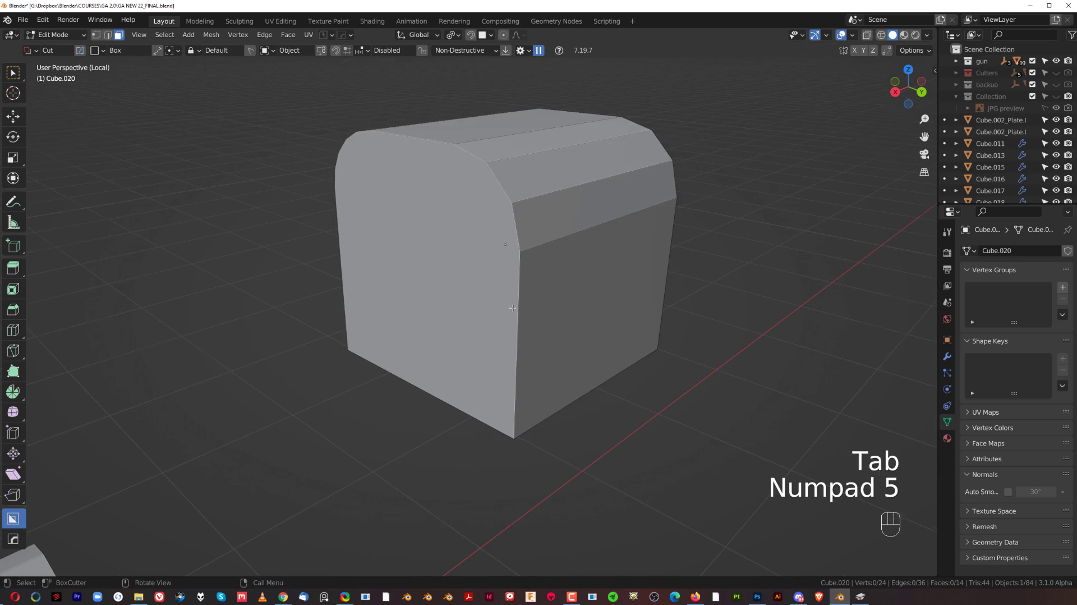
{"action": "key", "text": "Tab"}
{"action": "key", "text": "x"}
{"action": "left_click", "coordinate": [584, 245]}
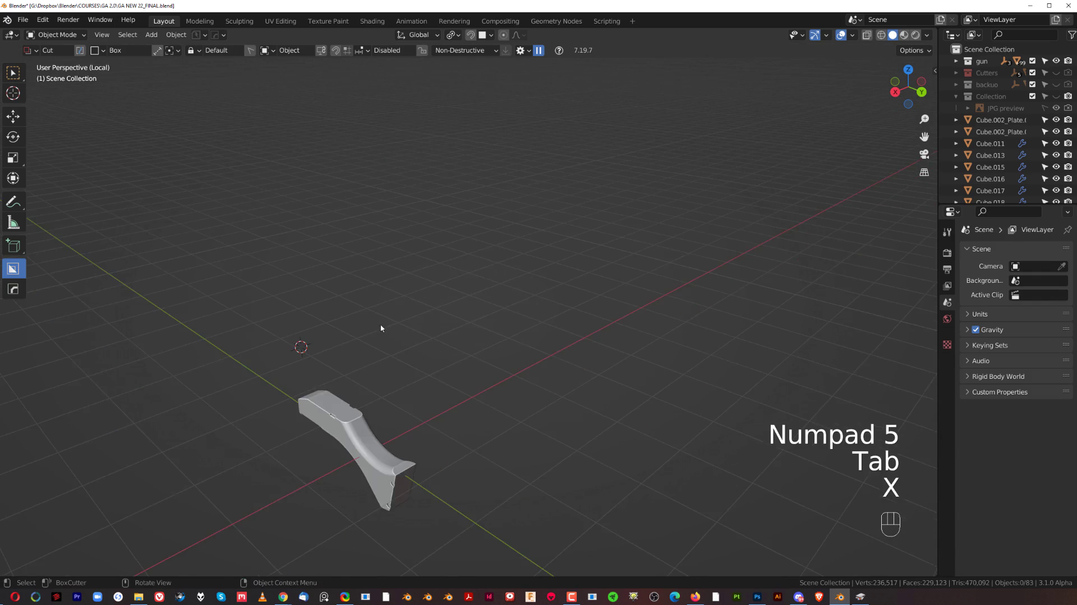
Select the rifle stock and enter its edit mode, framing the curved bevel section
{"action": "middle_click_drag", "start_coordinate": [301, 344], "coordinate": [402, 180]}
{"action": "scroll", "coordinate": [506, 281], "scroll_direction": "up", "scroll_amount": 5}
{"action": "scroll", "coordinate": [558, 294], "scroll_direction": "up", "scroll_amount": 5}
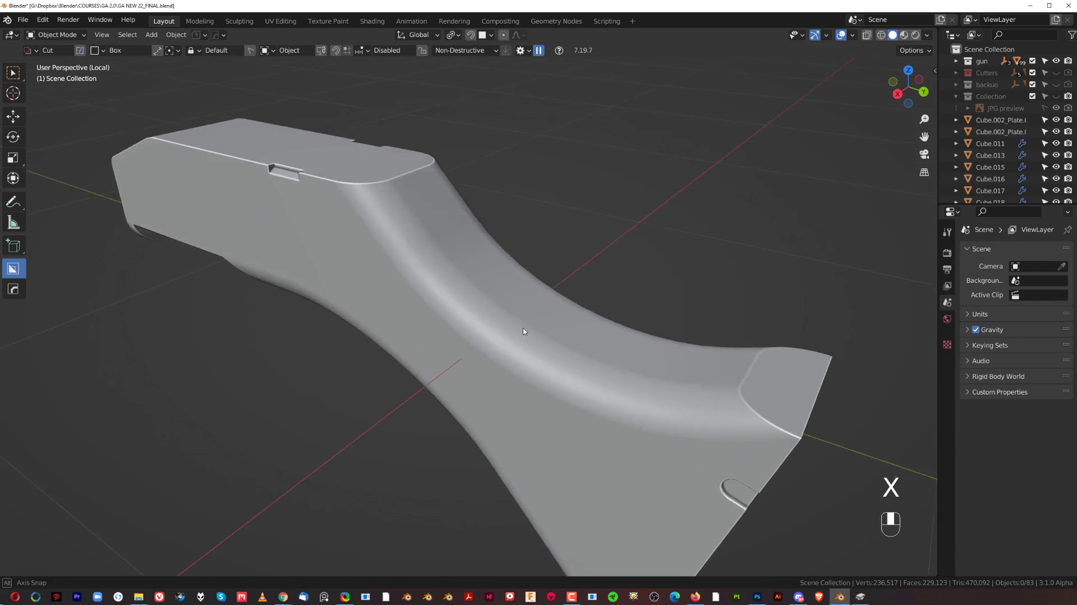
{"action": "left_click", "coordinate": [536, 311]}
{"action": "key", "text": "Tab"}
{"action": "middle_click_drag", "start_coordinate": [539, 307], "coordinate": [671, 345], "text": "shift"}
{"action": "middle_click_drag", "start_coordinate": [531, 312], "coordinate": [594, 404]}
{"action": "scroll", "coordinate": [550, 337], "scroll_direction": "up", "scroll_amount": 4}
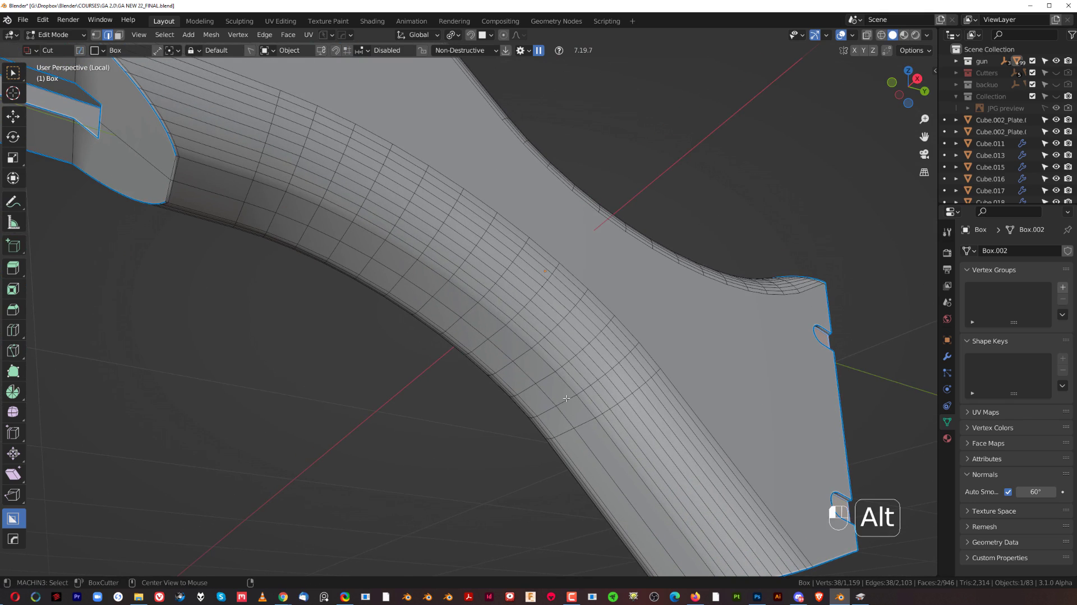
Dissolve six alternating edge loops running across the stock's curved bevel
{"action": "left_click", "coordinate": [566, 396], "text": "alt"}
{"action": "left_click", "coordinate": [517, 353], "text": "alt+shift"}
{"action": "left_click", "coordinate": [471, 306], "text": "alt+shift"}
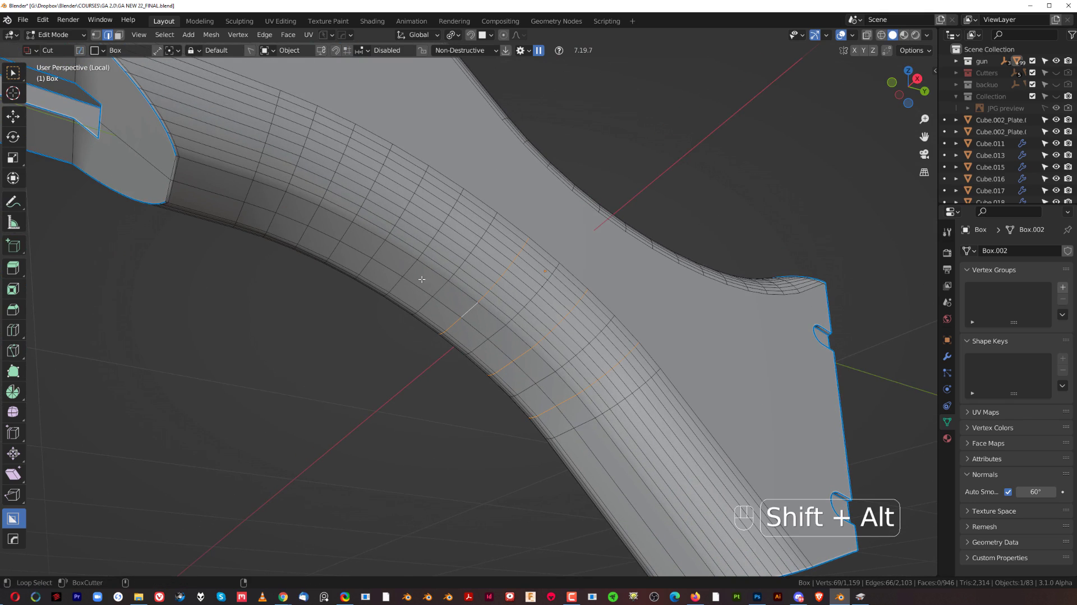
{"action": "left_click", "coordinate": [407, 268], "text": "alt+shift"}
{"action": "left_click", "coordinate": [348, 225], "text": "alt+shift"}
{"action": "left_click", "coordinate": [285, 198], "text": "alt+shift"}
{"action": "key", "text": "x"}
{"action": "left_click", "coordinate": [452, 245]}
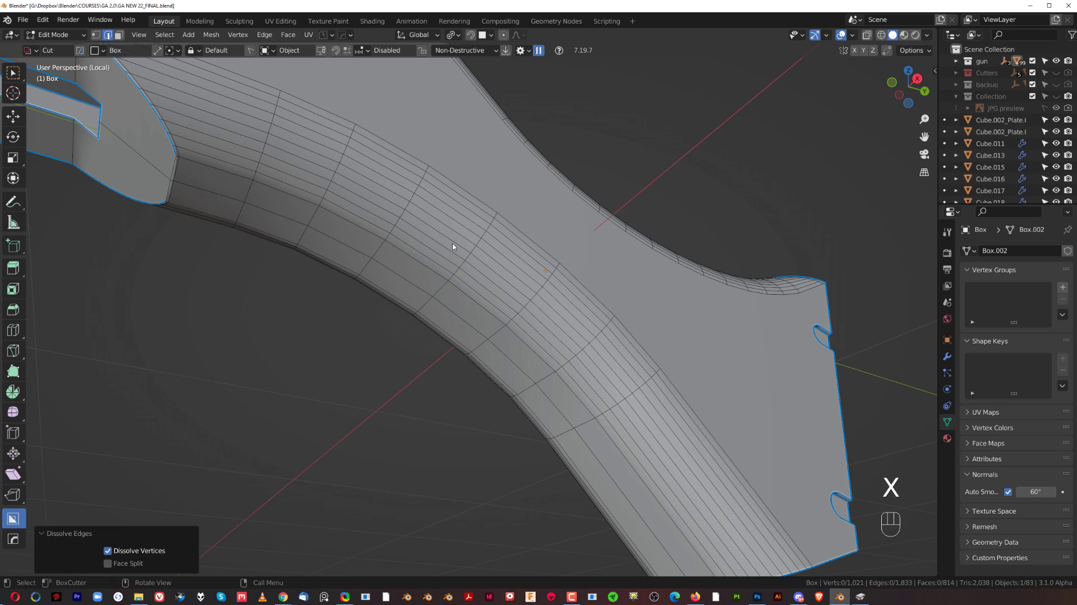
Dissolve the alternating lengthwise edge loops along the bevel, excluding the side face
{"action": "middle_click_drag", "start_coordinate": [453, 244], "coordinate": [512, 286]}
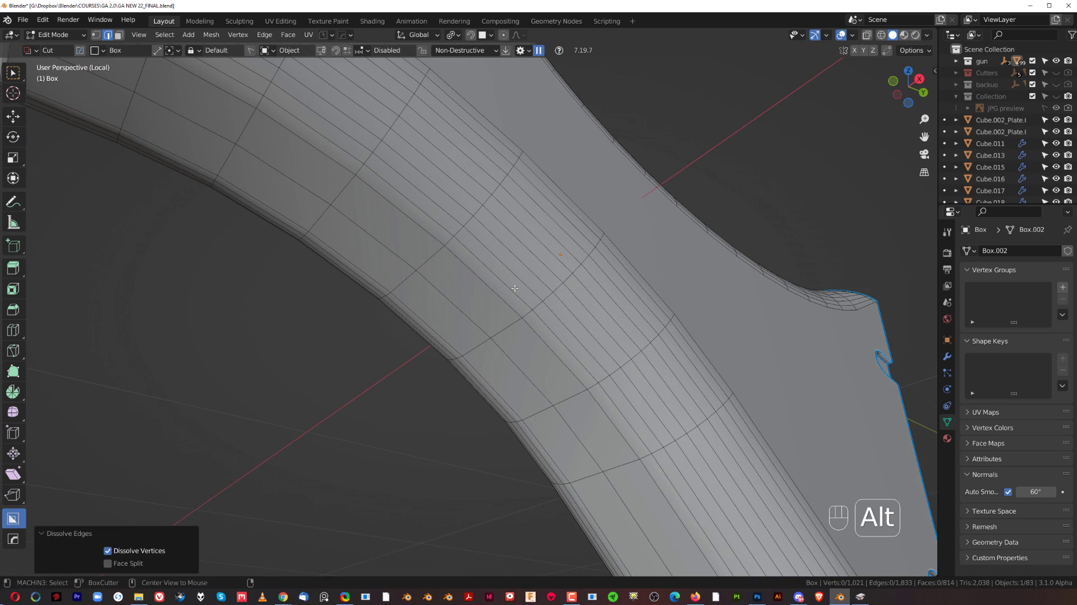
{"action": "left_click", "coordinate": [512, 285], "text": "alt+shift"}
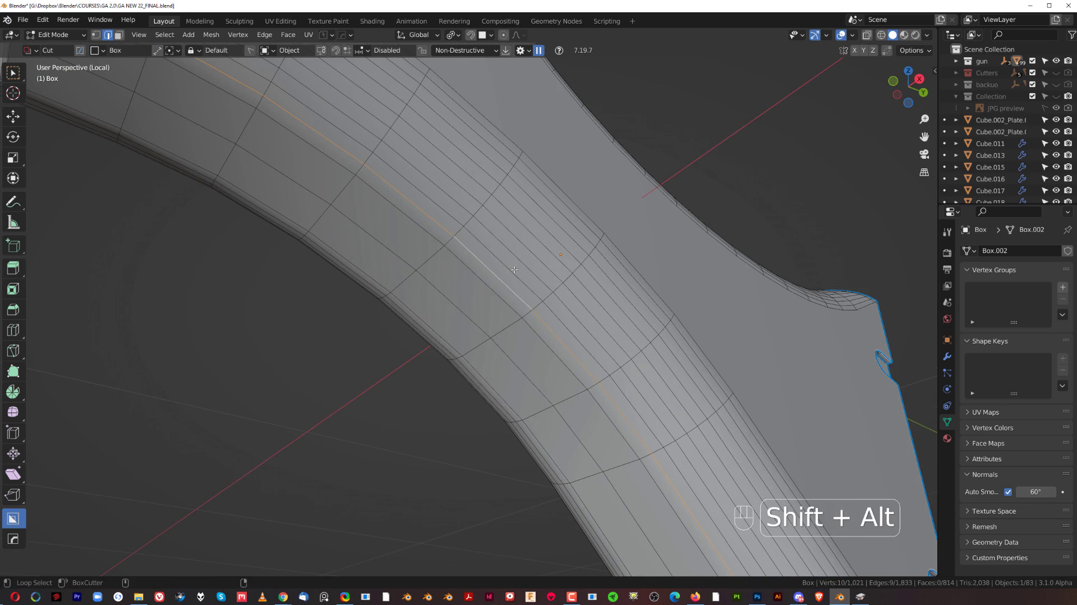
{"action": "left_click", "coordinate": [527, 250], "text": "alt+shift"}
{"action": "left_click", "coordinate": [542, 229], "text": "alt+shift"}
{"action": "left_click", "coordinate": [557, 207], "text": "alt+shift"}
{"action": "left_click", "coordinate": [567, 200], "text": "alt+shift"}
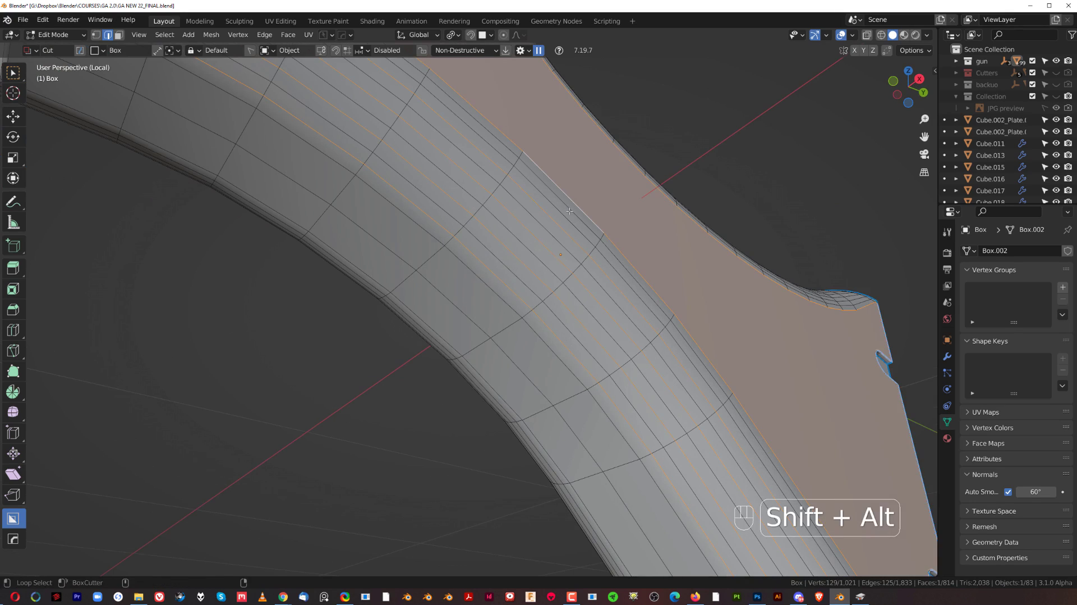
{"action": "key", "text": "ctrl+z"}
{"action": "key", "text": "x"}
{"action": "left_click", "coordinate": [578, 220]}
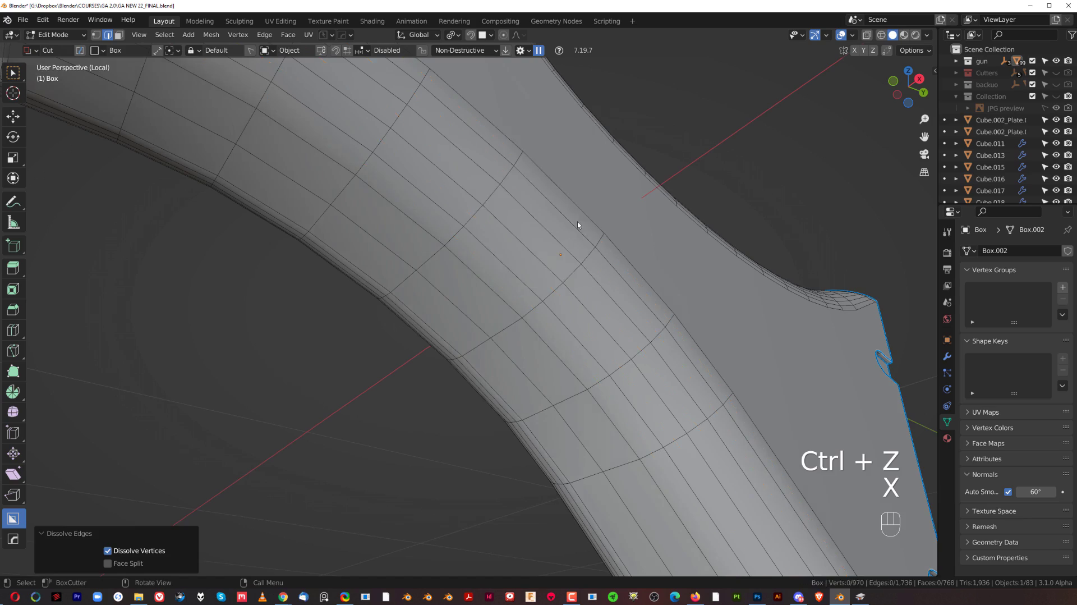
Symmetrize the stock mesh across the Z axis, leaving 919 vertices and 722 faces
{"action": "scroll", "coordinate": [578, 225], "scroll_direction": "down", "scroll_amount": 5}
{"action": "middle_click_drag", "start_coordinate": [578, 224], "coordinate": [456, 225]}
{"action": "middle_click_drag", "start_coordinate": [423, 297], "coordinate": [540, 404]}
{"action": "key", "text": "alt+x"}
{"action": "key", "text": "KP_5"}
{"action": "scroll", "coordinate": [539, 404], "scroll_direction": "up", "scroll_amount": 2}
{"action": "scroll", "coordinate": [568, 376], "scroll_direction": "down", "scroll_amount": 1}
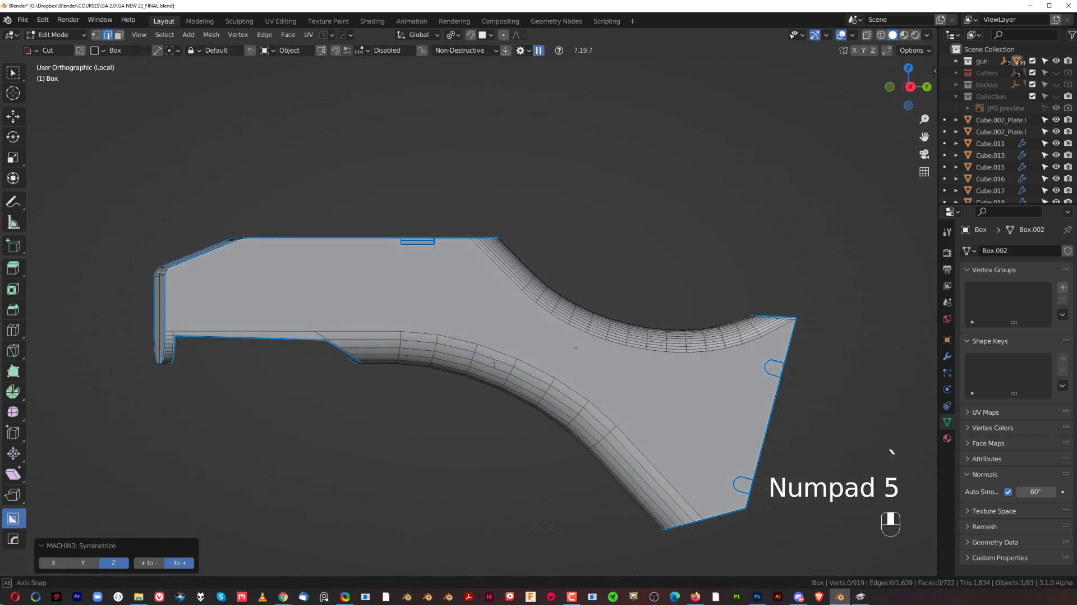
{"action": "scroll", "coordinate": [640, 417], "scroll_direction": "up", "scroll_amount": 2}
{"action": "middle_click_drag", "start_coordinate": [640, 417], "coordinate": [567, 322], "text": "shift"}
{"action": "scroll", "coordinate": [640, 367], "scroll_direction": "down", "scroll_amount": 2}
{"action": "key", "text": "KP_5"}
{"action": "key", "text": "Tab"}
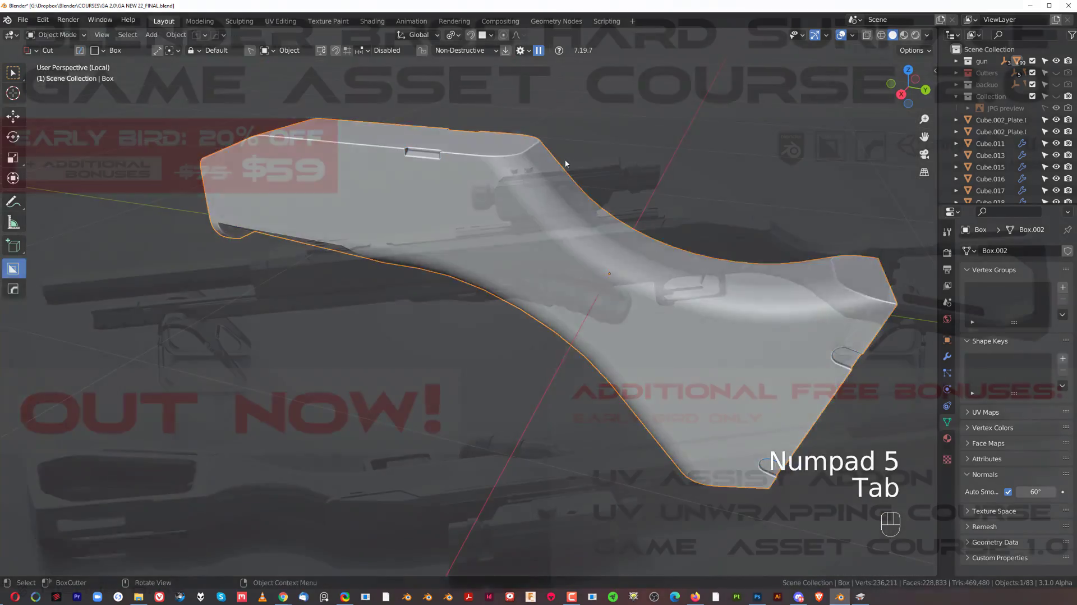